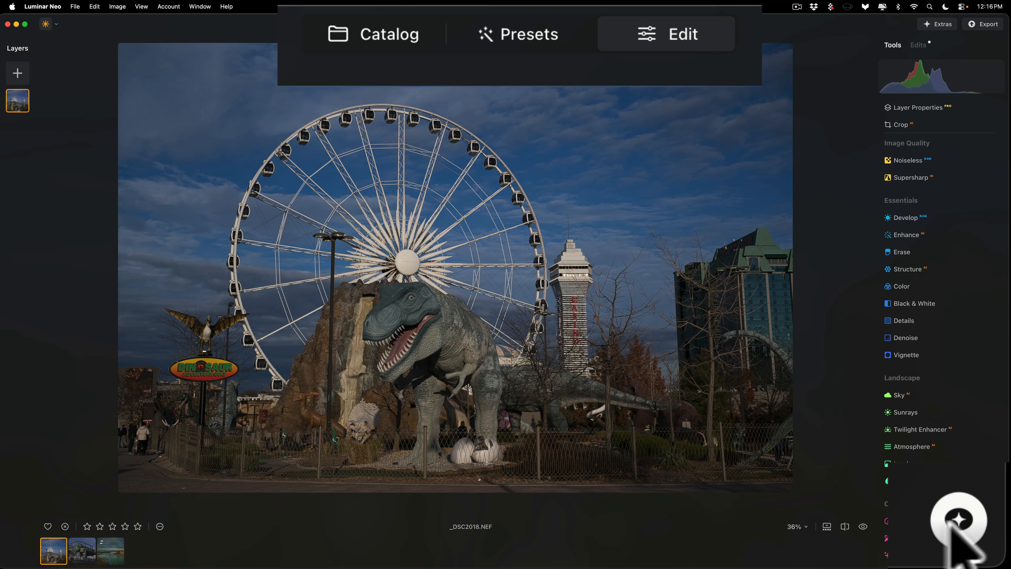
Step: Open the AI Assistant in its expanded view over the editing tools and have it run "Enhance this photo"
click(535, 38)
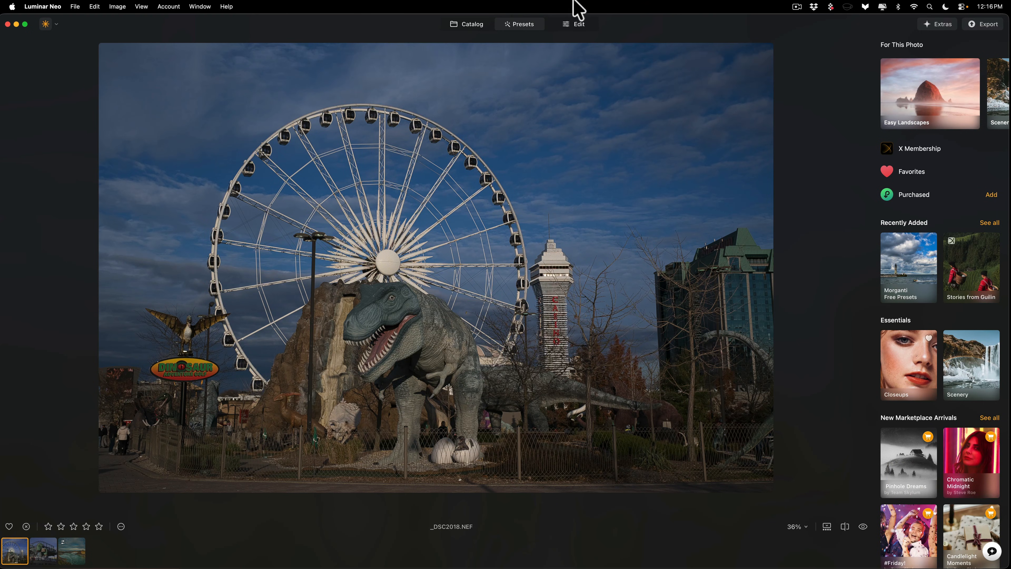
click(568, 23)
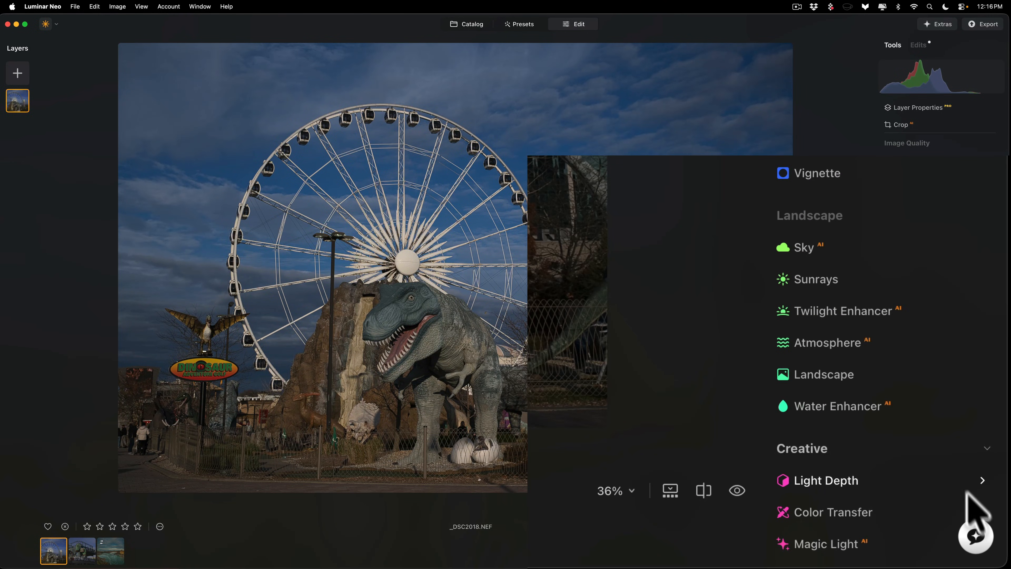
click(976, 535)
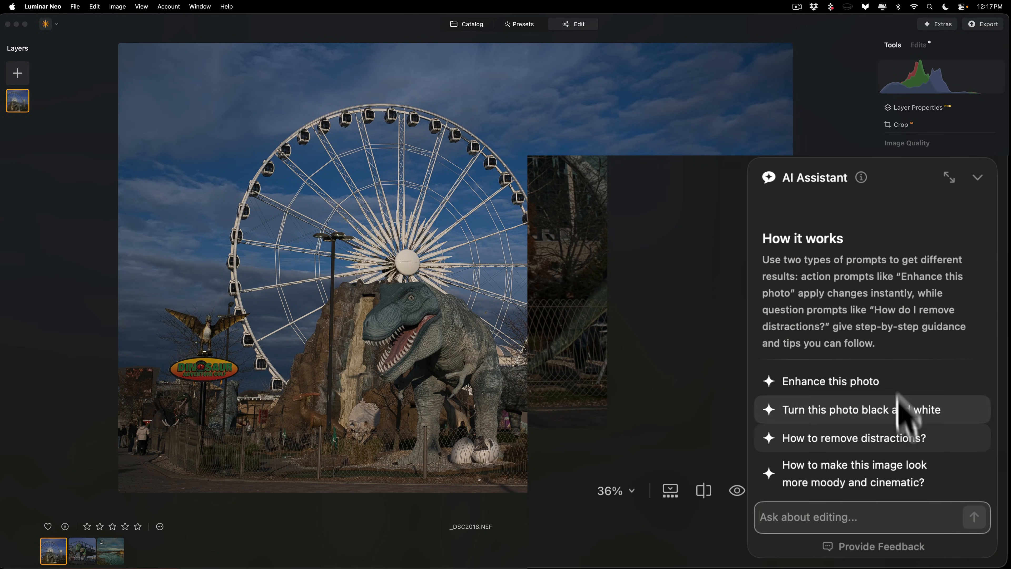
click(947, 174)
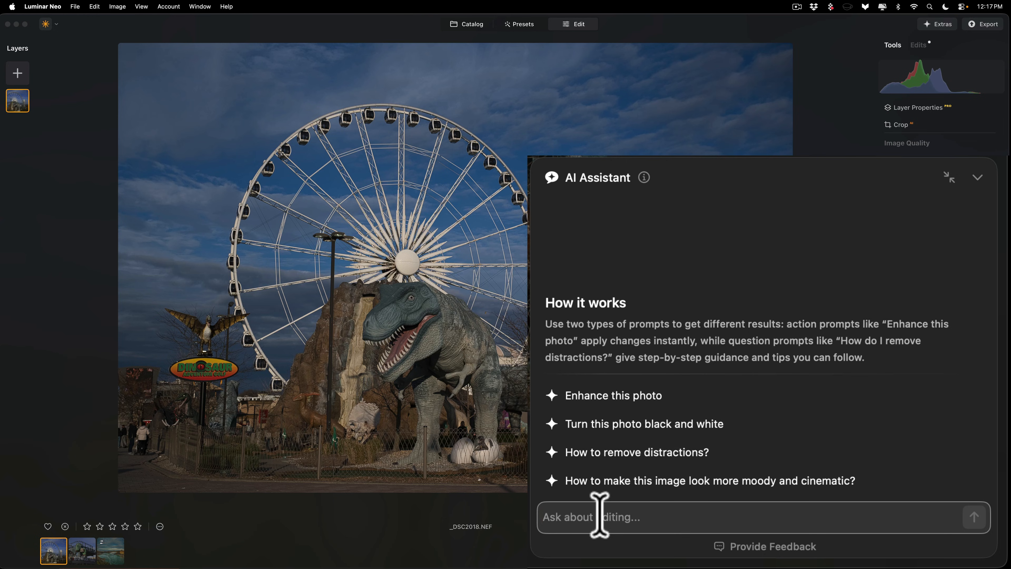
click(614, 392)
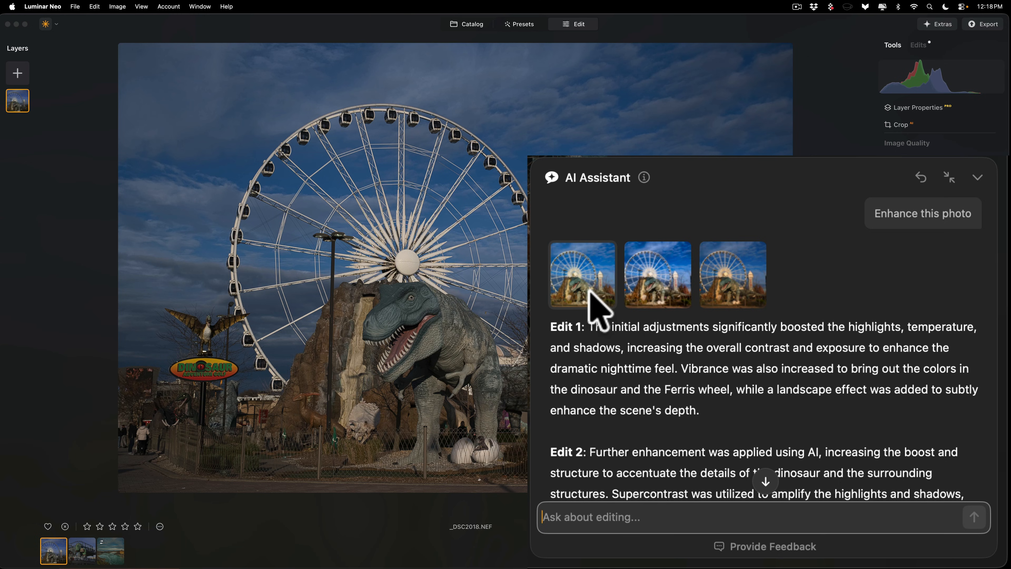
Step: Preview the three suggested enhancement versions on the Ferris wheel photo one after another
click(588, 280)
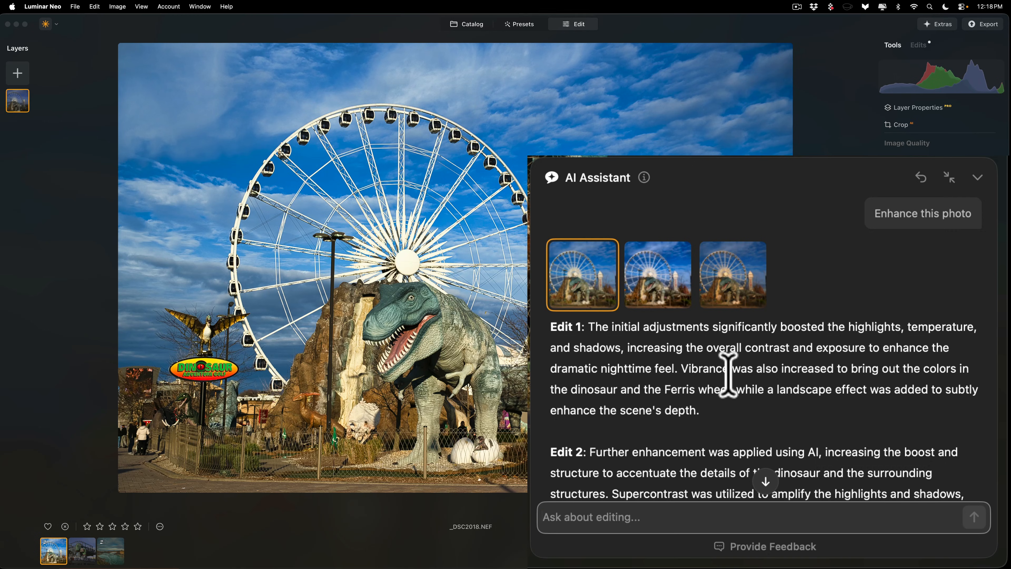
click(822, 411)
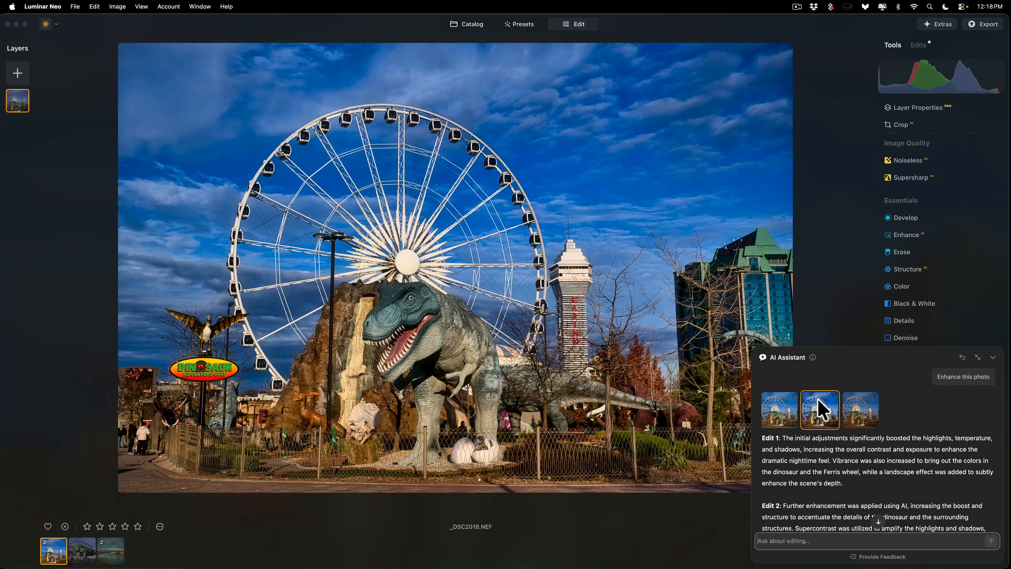
click(861, 408)
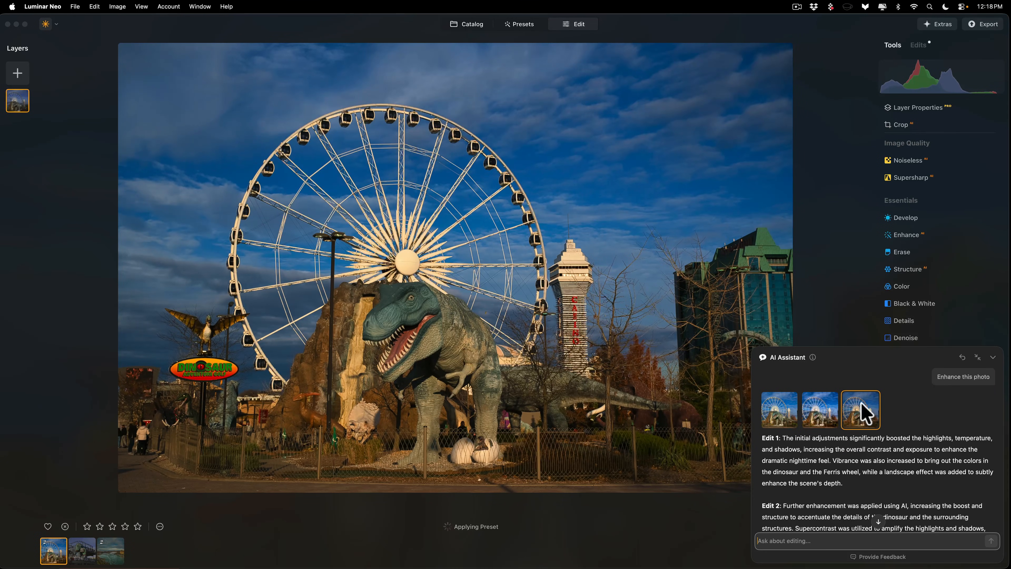
Step: Read the assistant's descriptions of the enhancement versions and apply the first one, Edit 1, to the photo
scroll(850, 442, down, 3)
scroll(850, 445, down, 2)
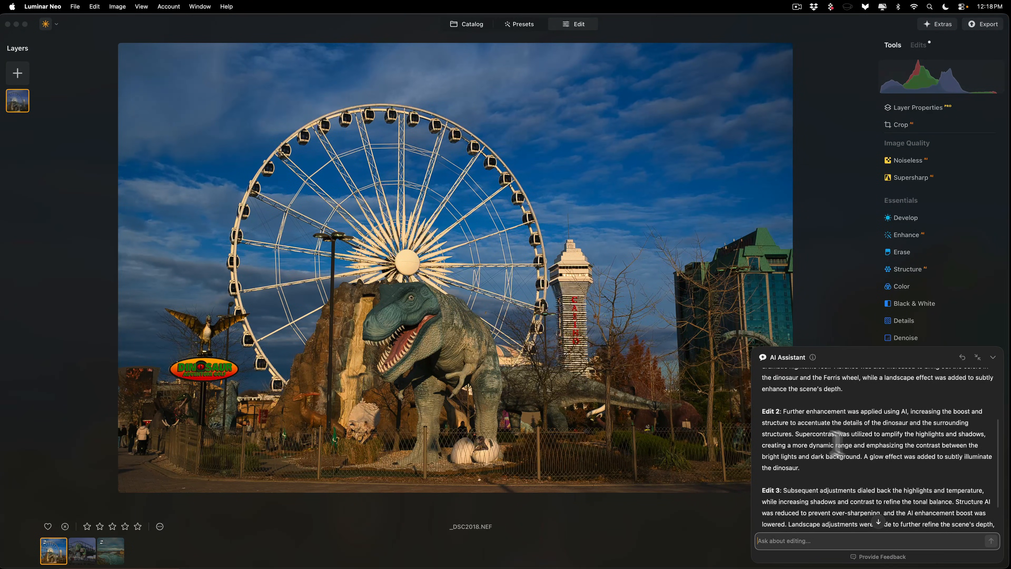
scroll(821, 443, down, 2)
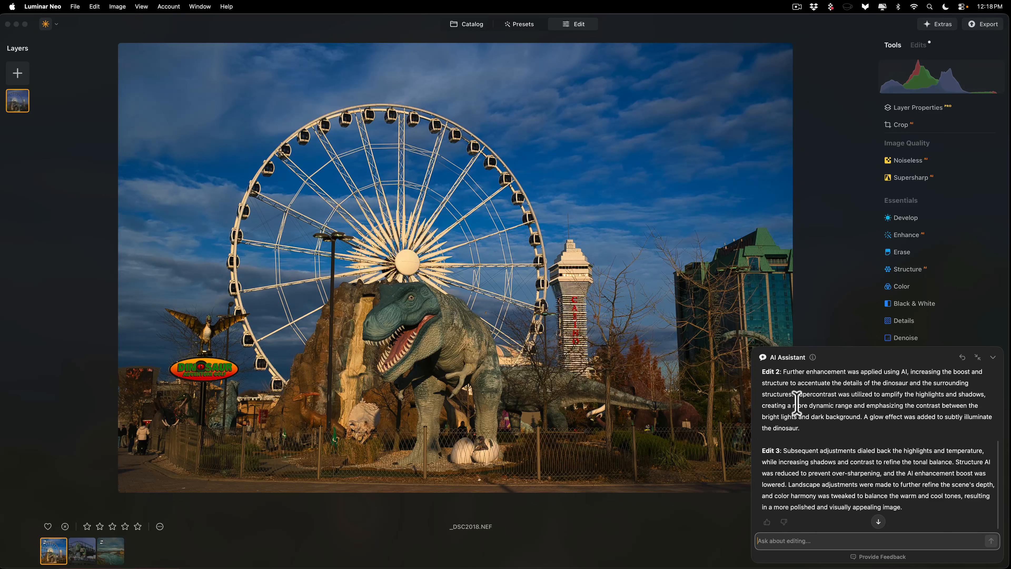
scroll(812, 460, down, 1)
scroll(804, 458, up, 6)
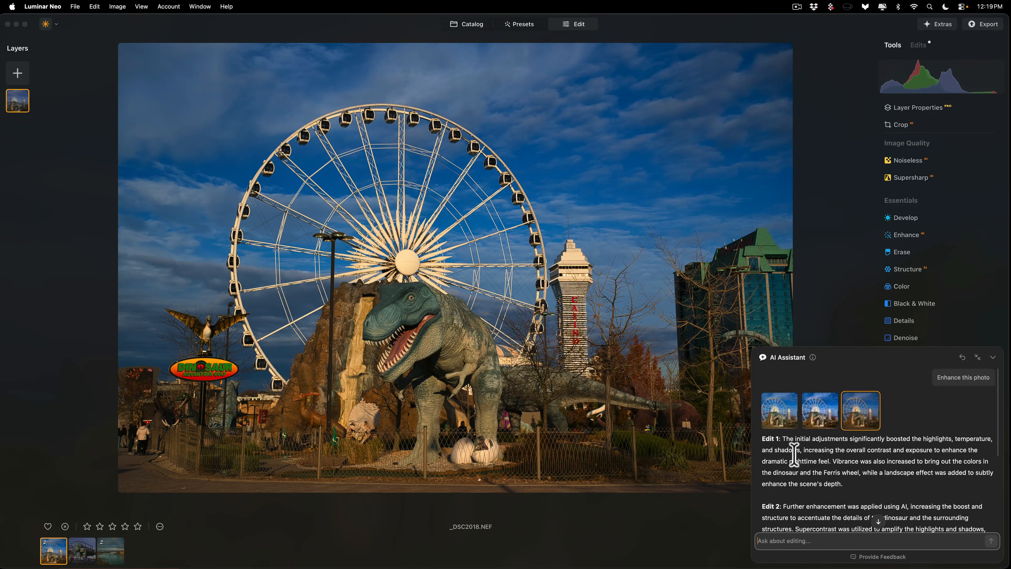
click(779, 409)
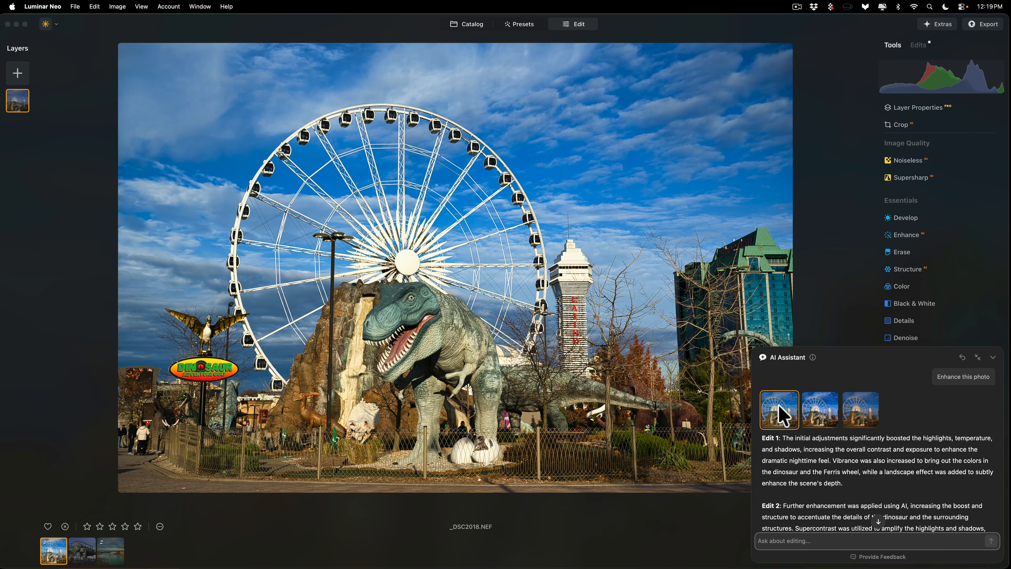
Step: Send the AI Assistant the prompt "Make this image black and white"
scroll(779, 407, down, 5)
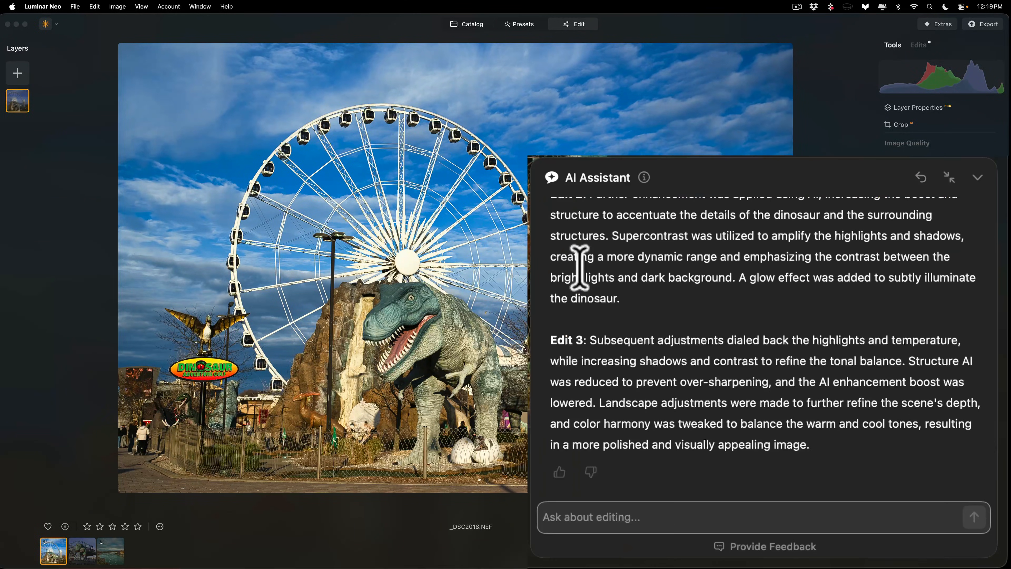
click(616, 503)
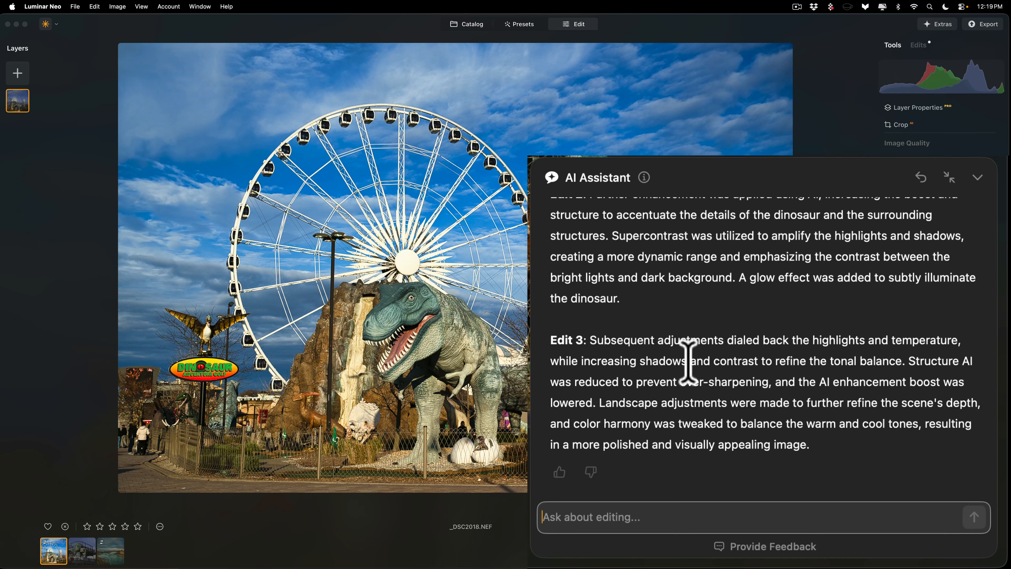
text(Make)
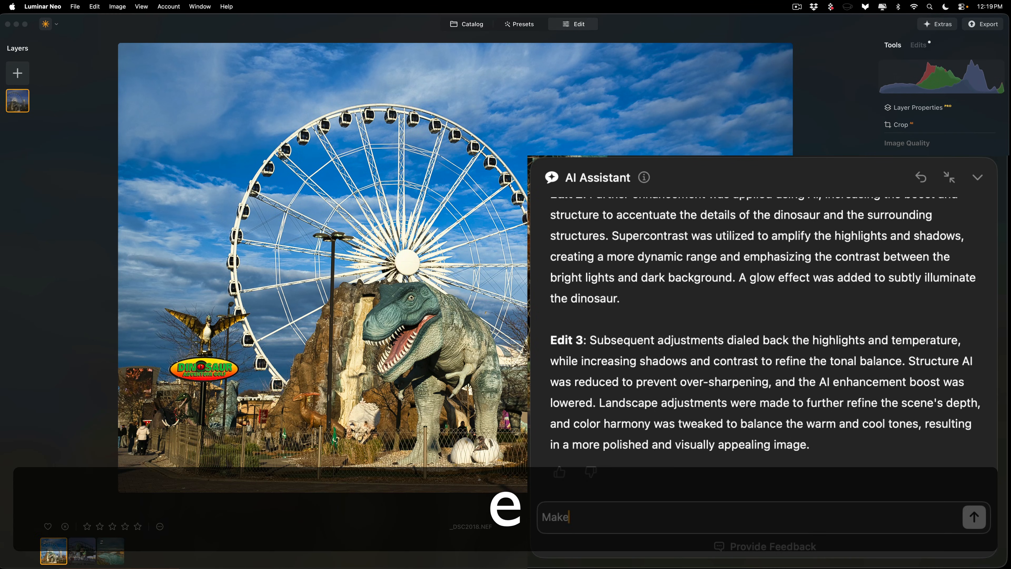
text( this image bla)
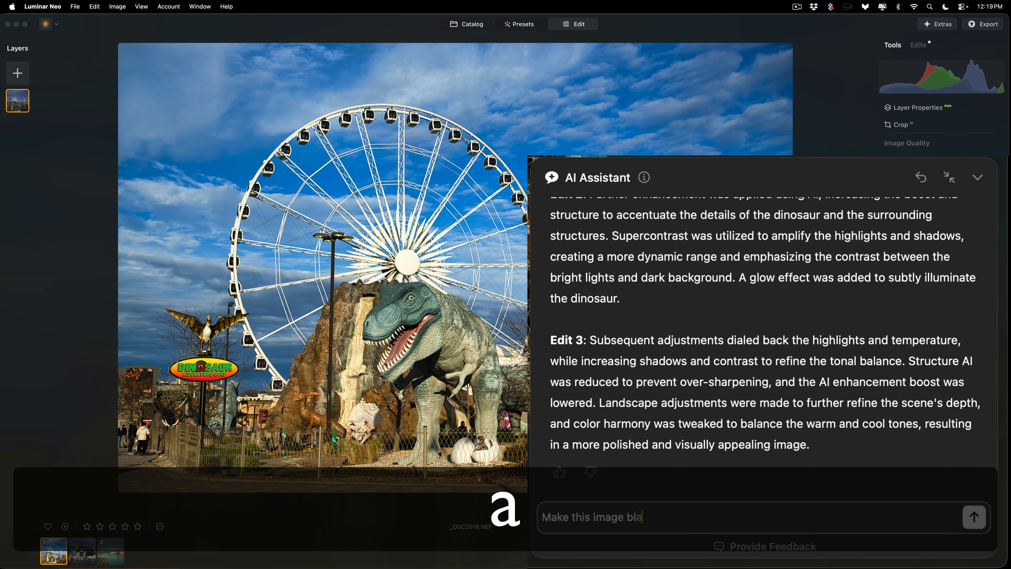
text(ck and white)
key(Return)
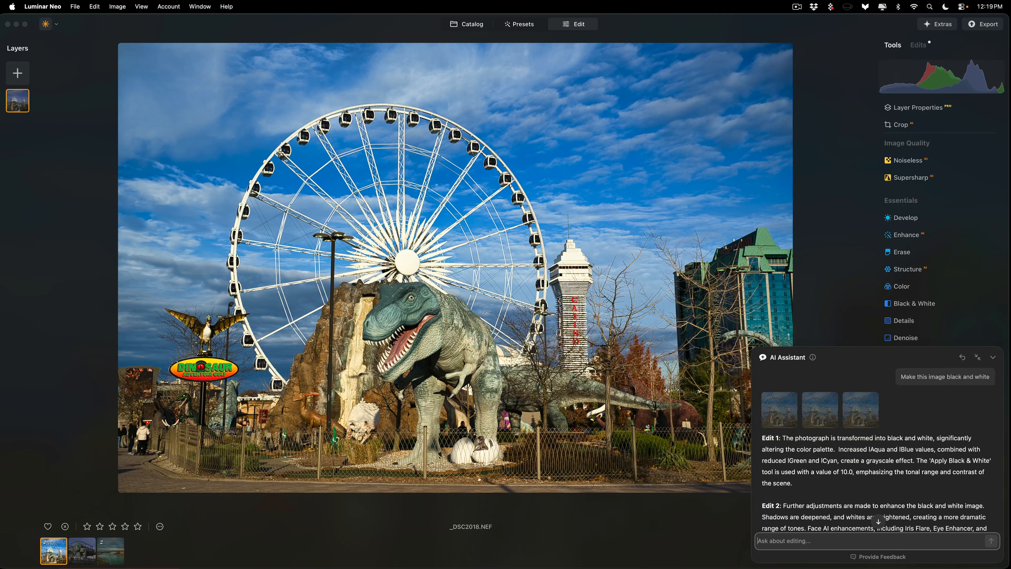
Step: Preview the three suggested black-and-white versions on the photo in turn
click(787, 414)
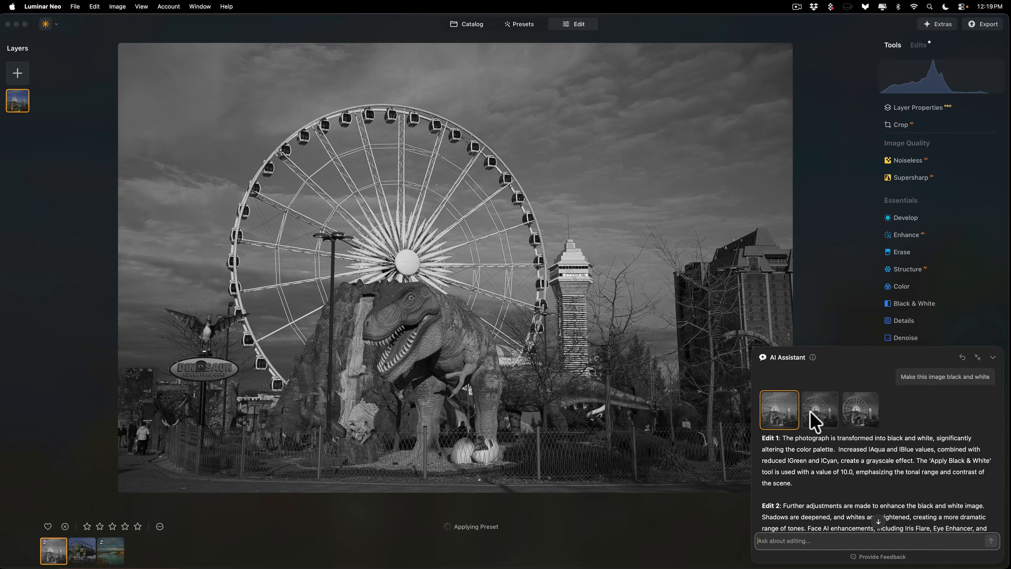
click(811, 413)
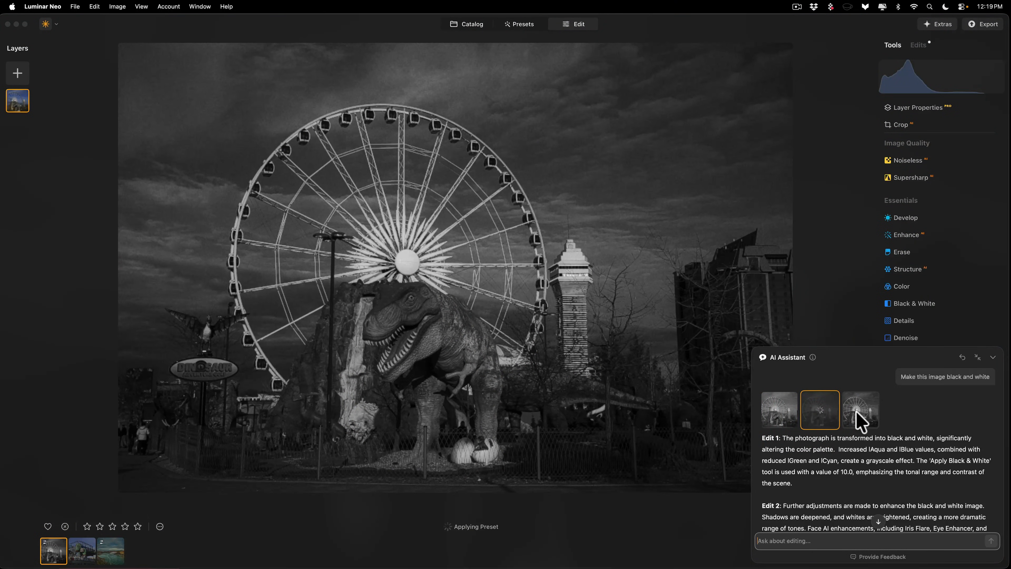
click(860, 416)
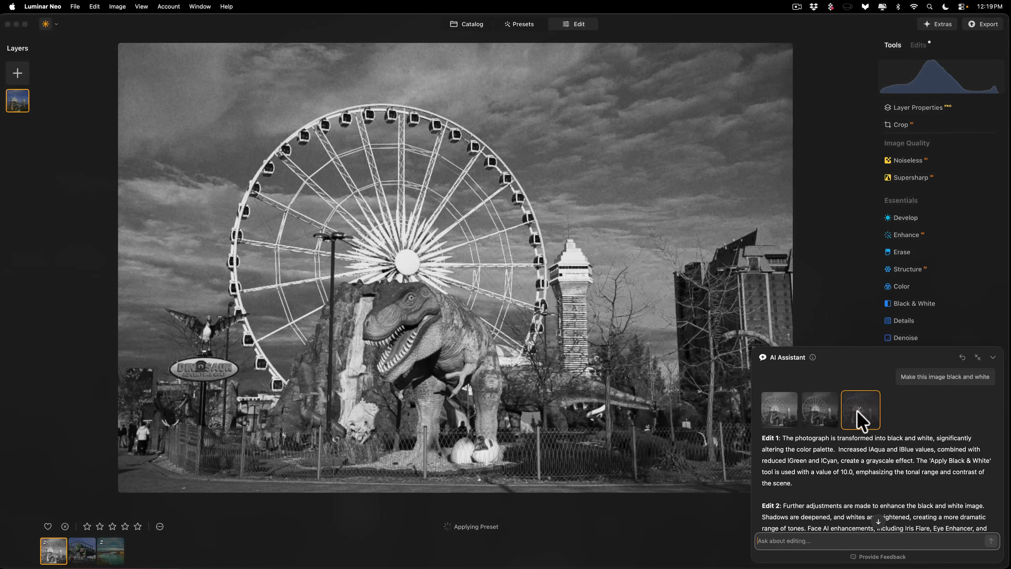
Step: Go back to the "Enhance this photo" results in the conversation and reapply the first color version, Edit 1
scroll(842, 472, down, 3)
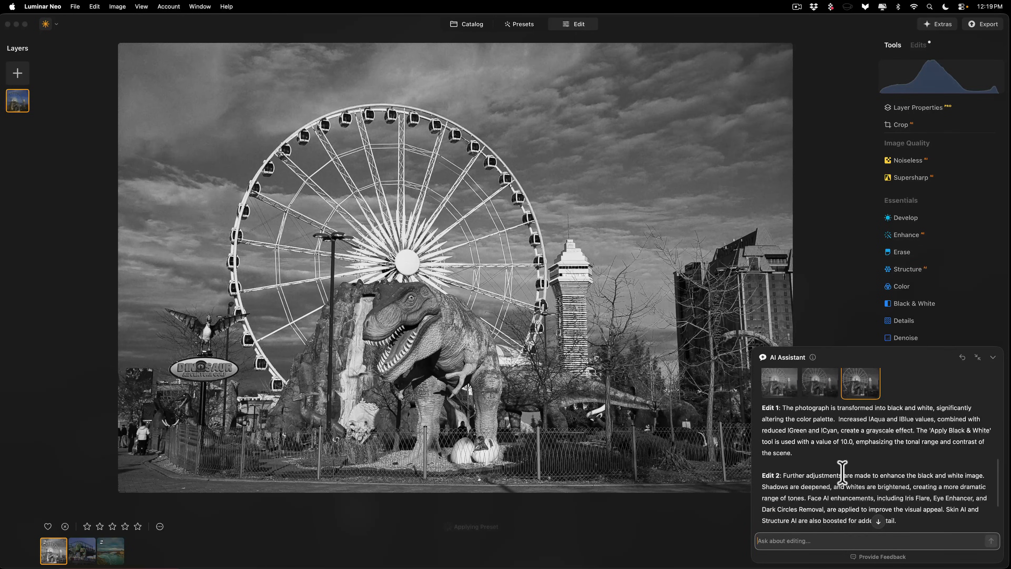
scroll(842, 472, up, 2)
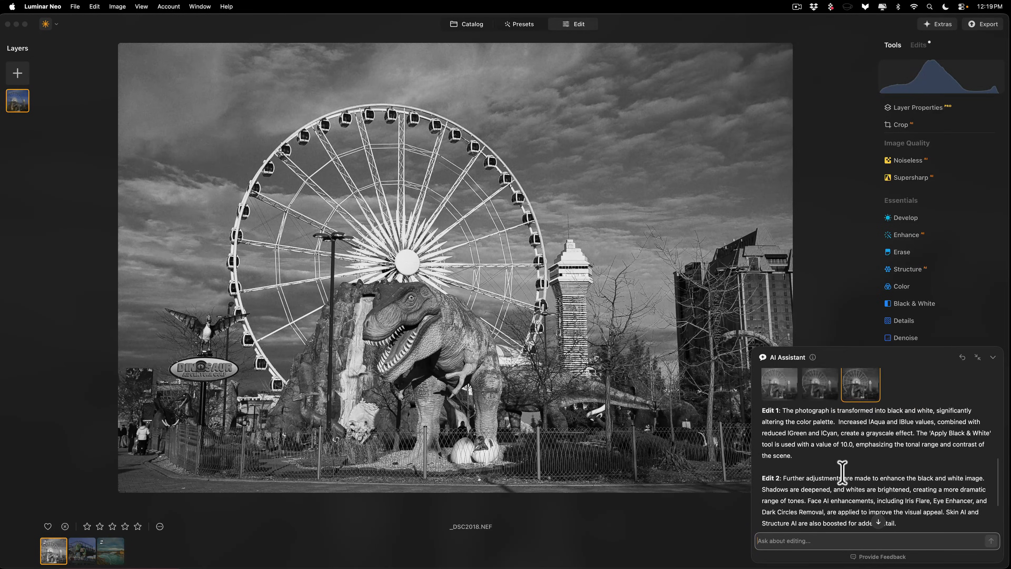
scroll(842, 472, up, 2)
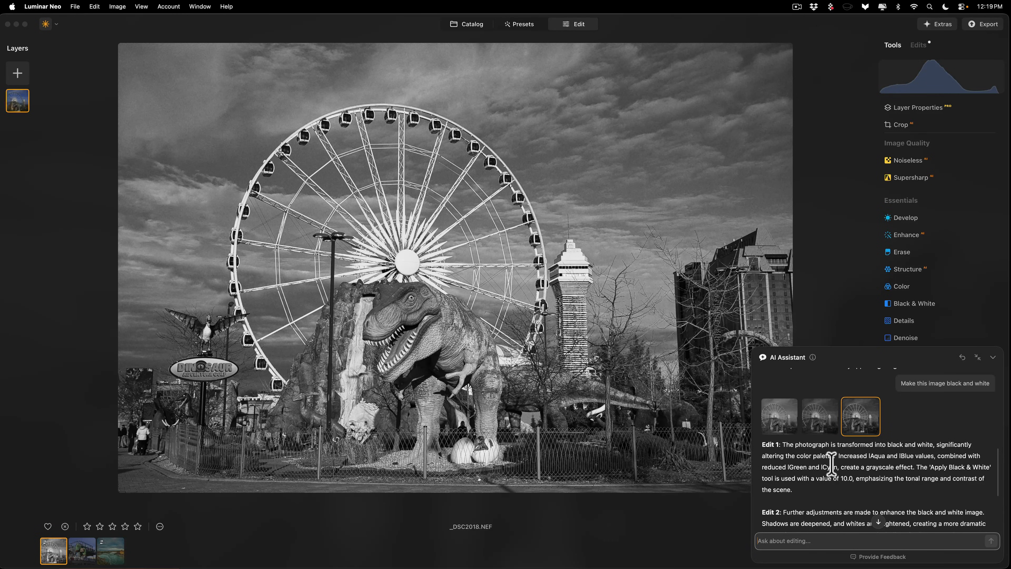
scroll(829, 463, up, 3)
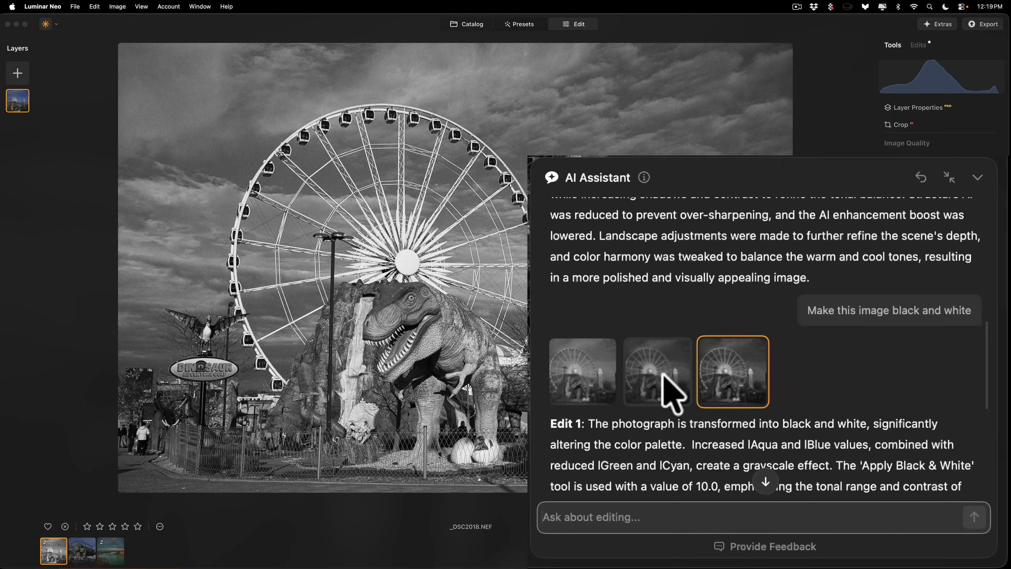
scroll(657, 375, up, 10)
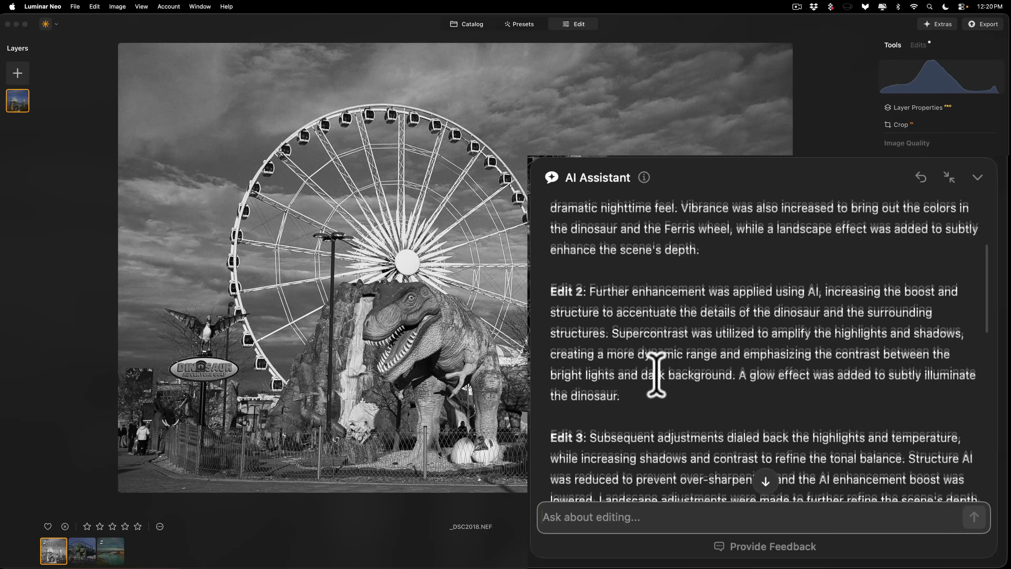
scroll(656, 374, up, 2)
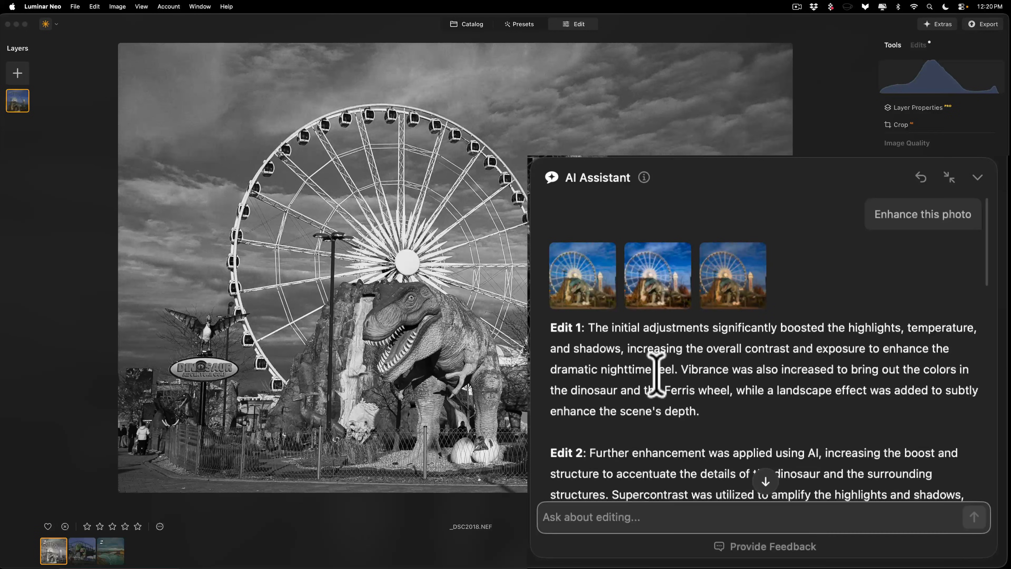
click(579, 275)
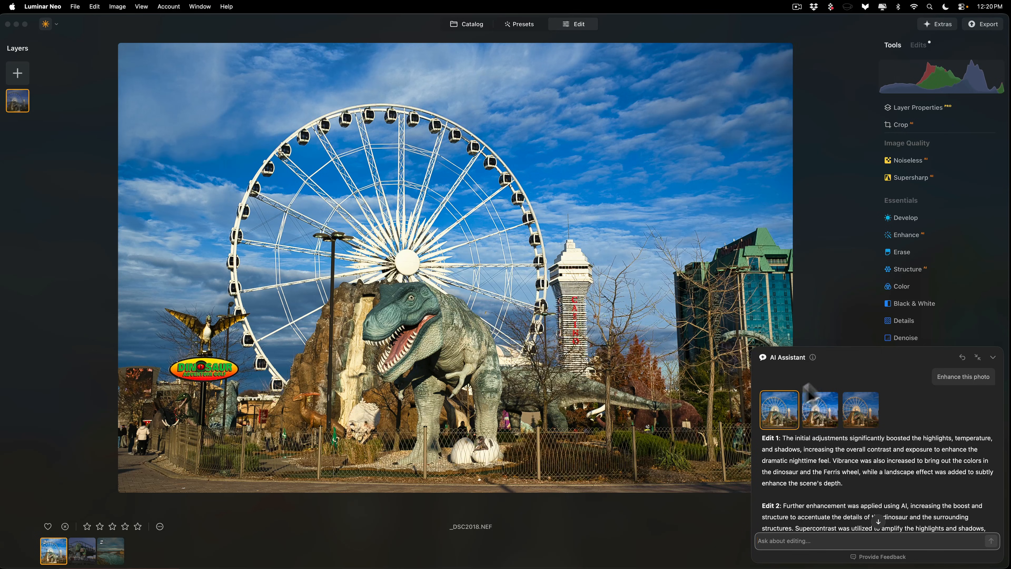
Step: Collapse the AI Assistant and review the list of edits applied to the photo, folding up the Color adjustments
click(840, 359)
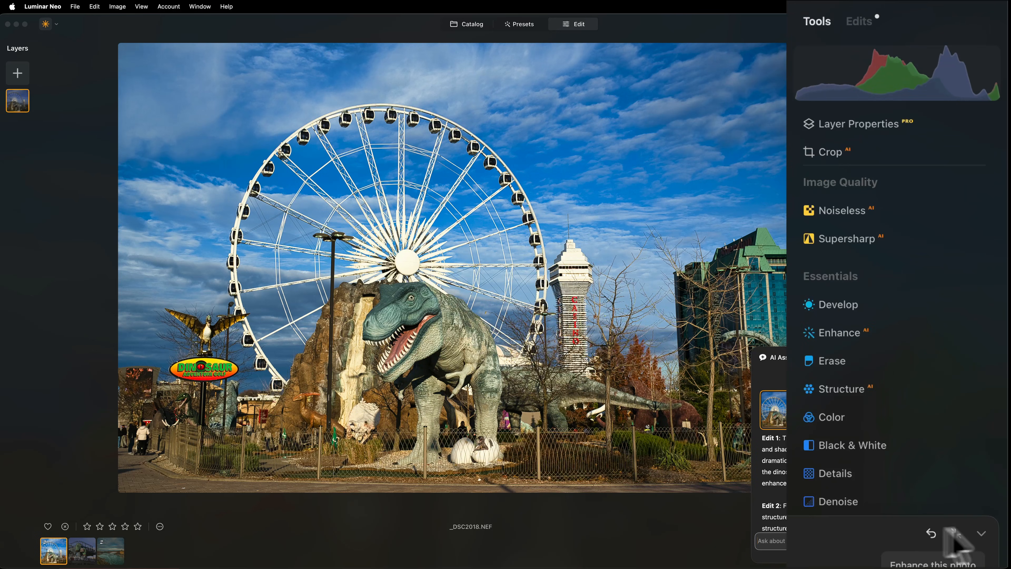
click(981, 534)
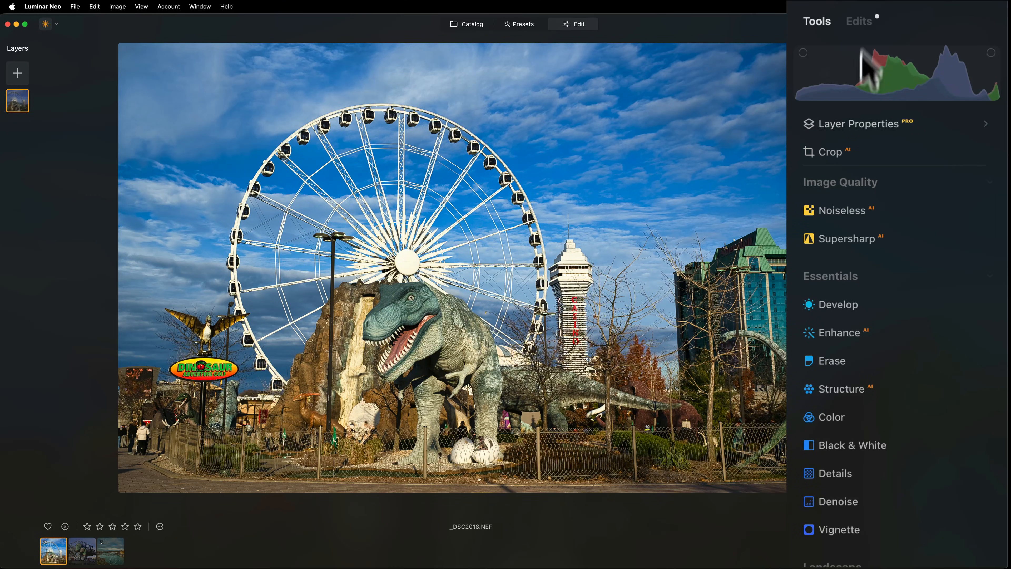
click(860, 22)
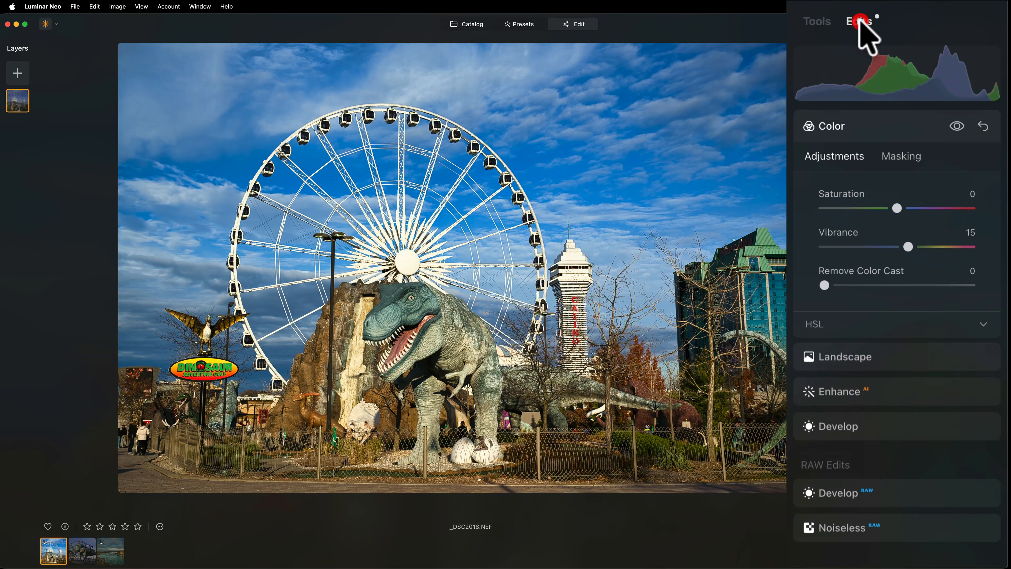
click(872, 123)
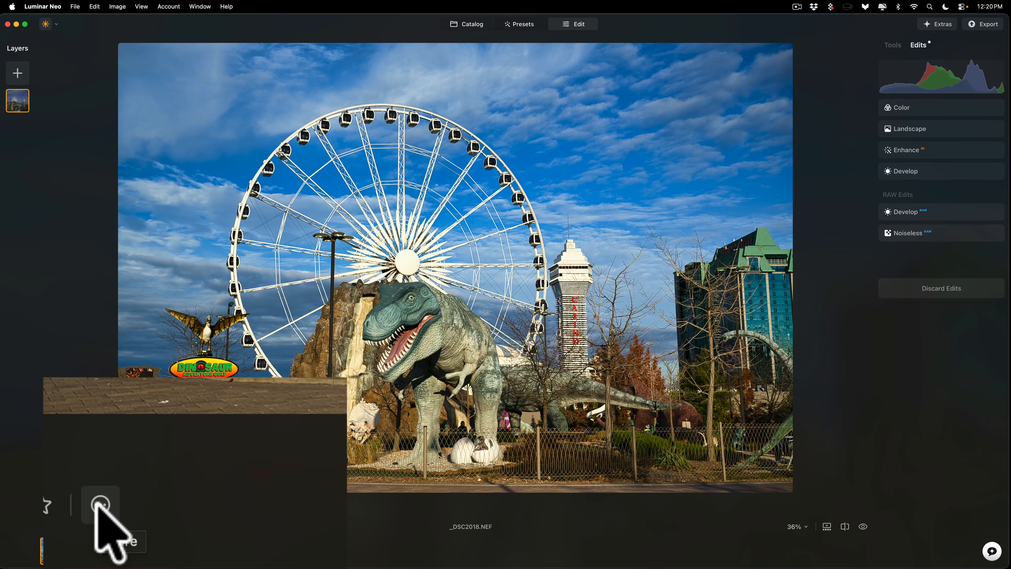
Step: Check the photo's additional actions without choosing any, and reopen the AI Assistant beside the full tool list
click(100, 506)
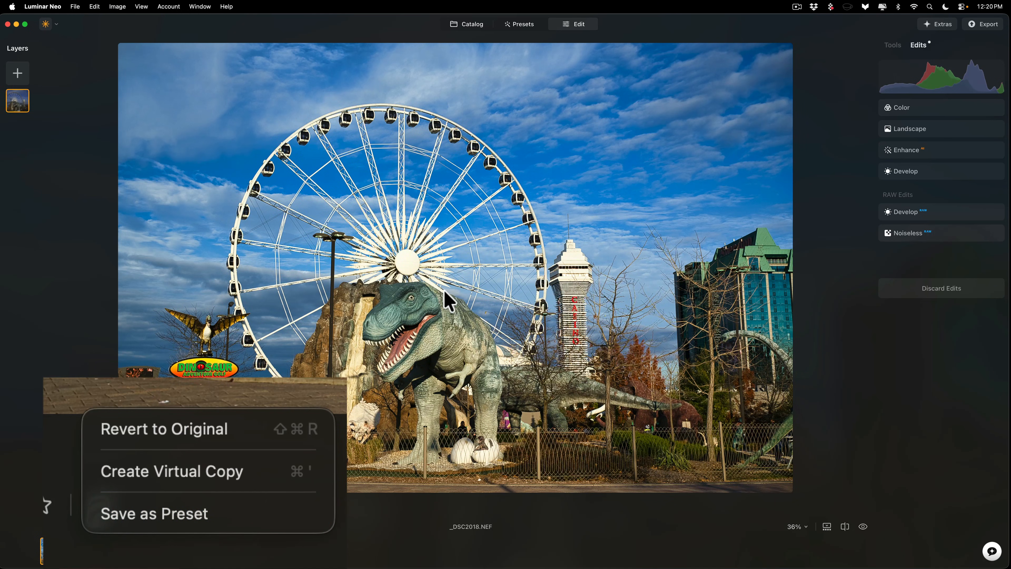
click(518, 271)
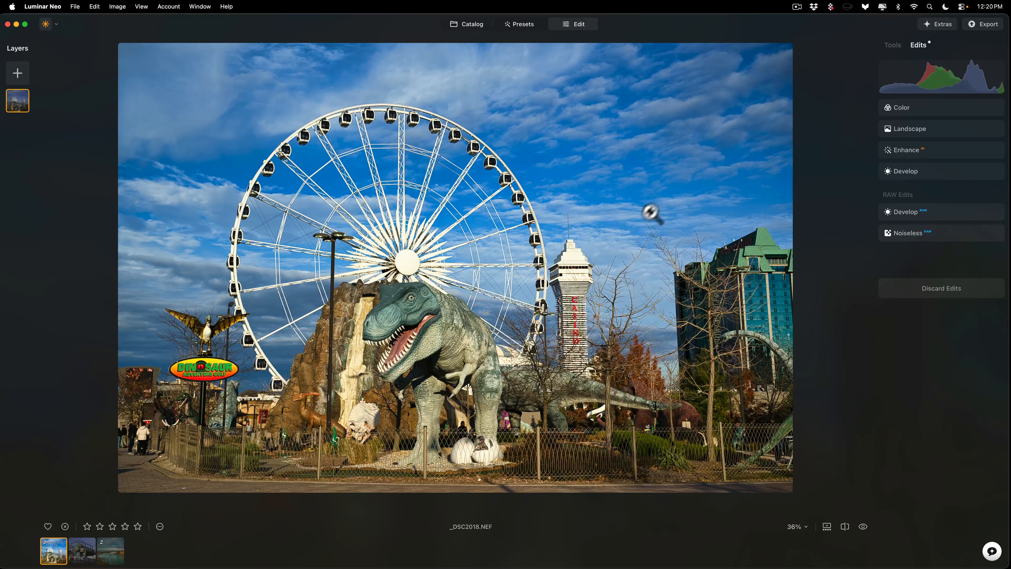
click(890, 45)
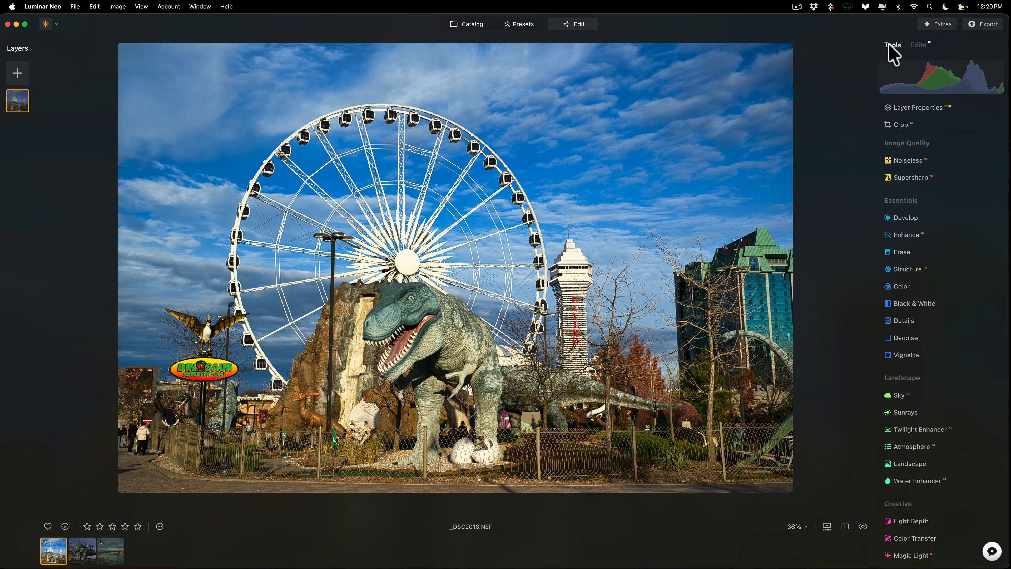
click(993, 551)
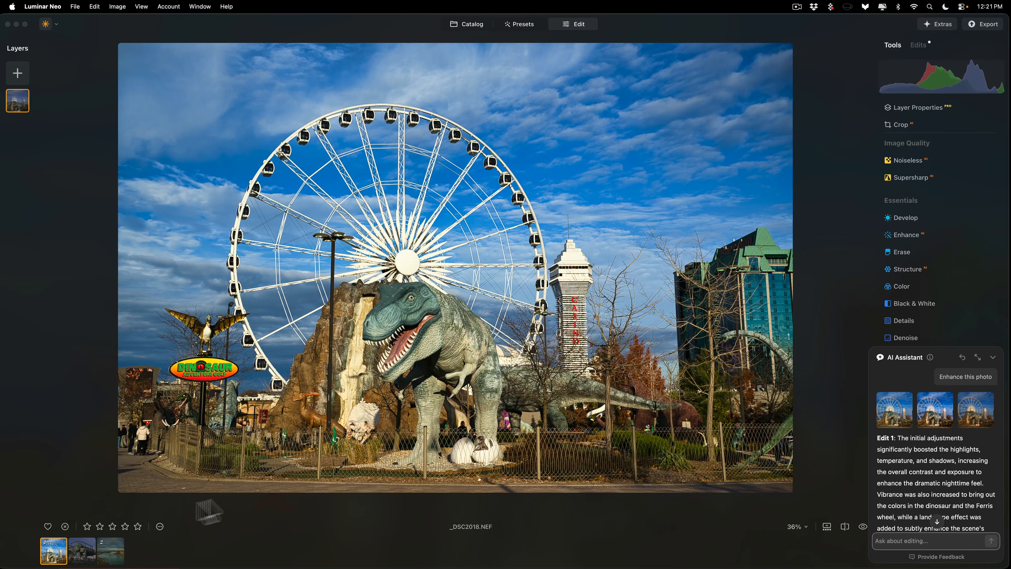
Step: Switch to the Burger King photo and ask the enlarged AI Assistant "How to make this image look more moody and cinematic?"
click(85, 552)
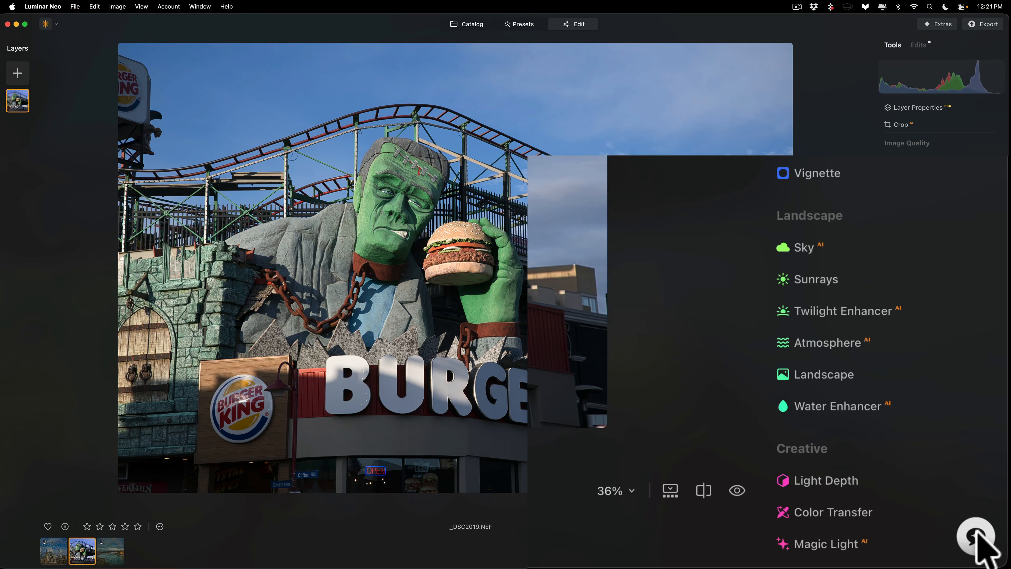
click(989, 549)
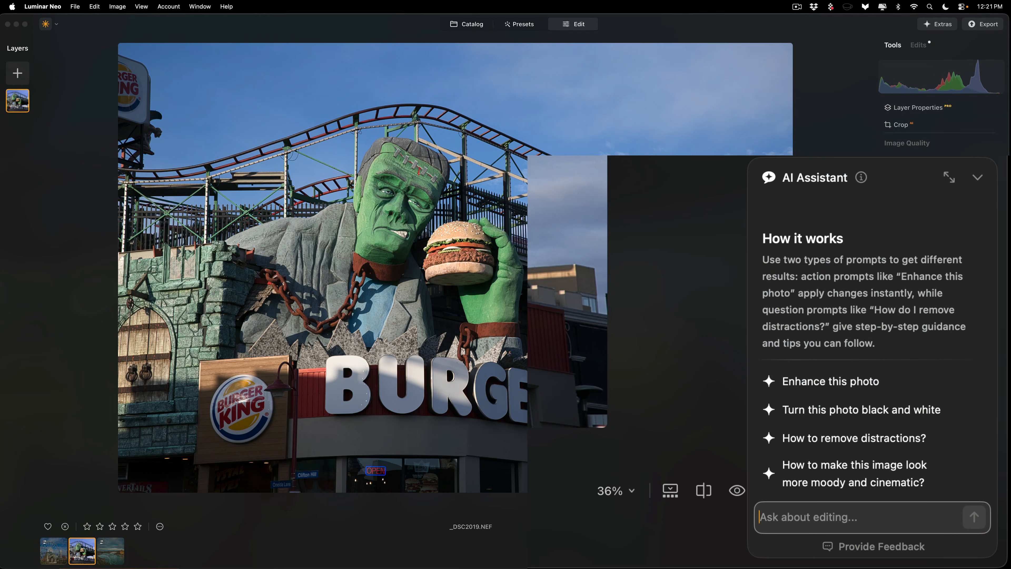
click(950, 177)
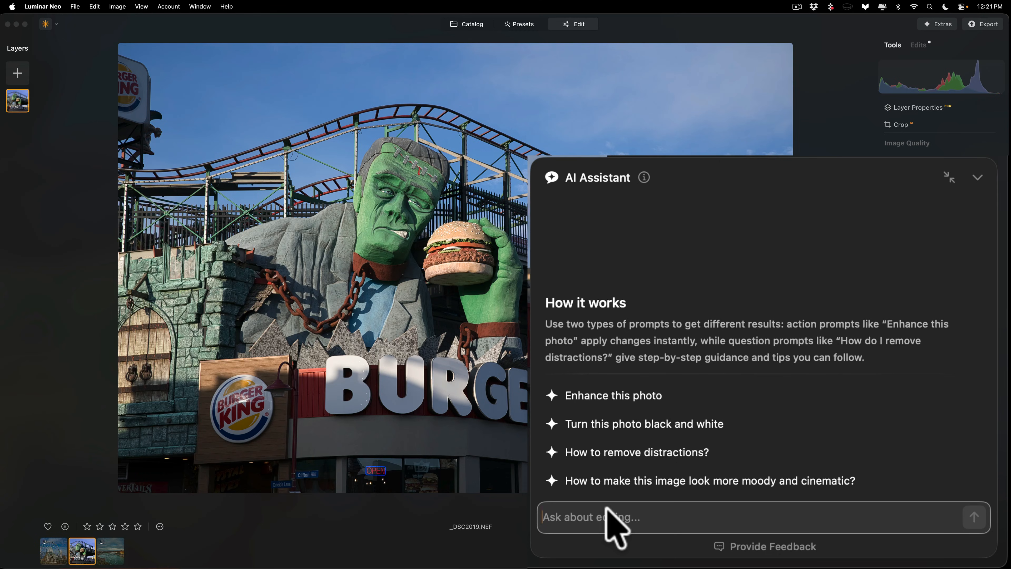
click(620, 481)
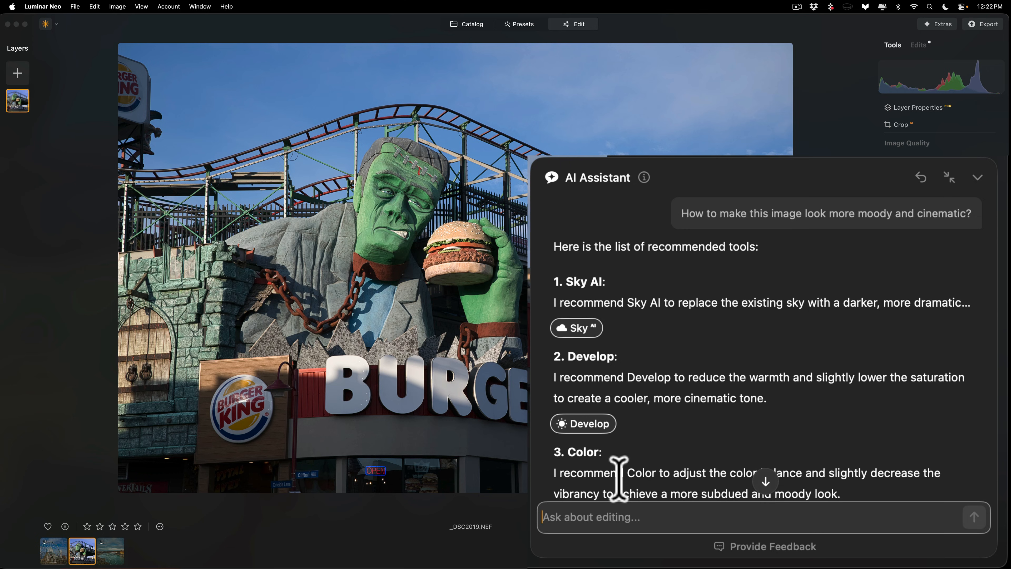
Step: Read through the assistant's list of recommended tools for a moody, cinematic look and return to its beginning
scroll(650, 343, down, 2)
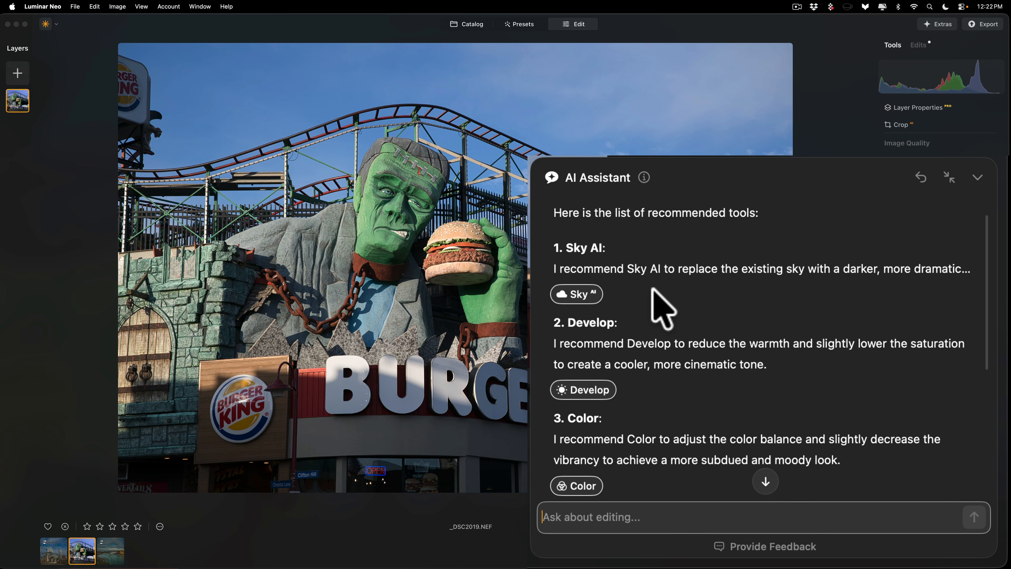
scroll(653, 289, down, 3)
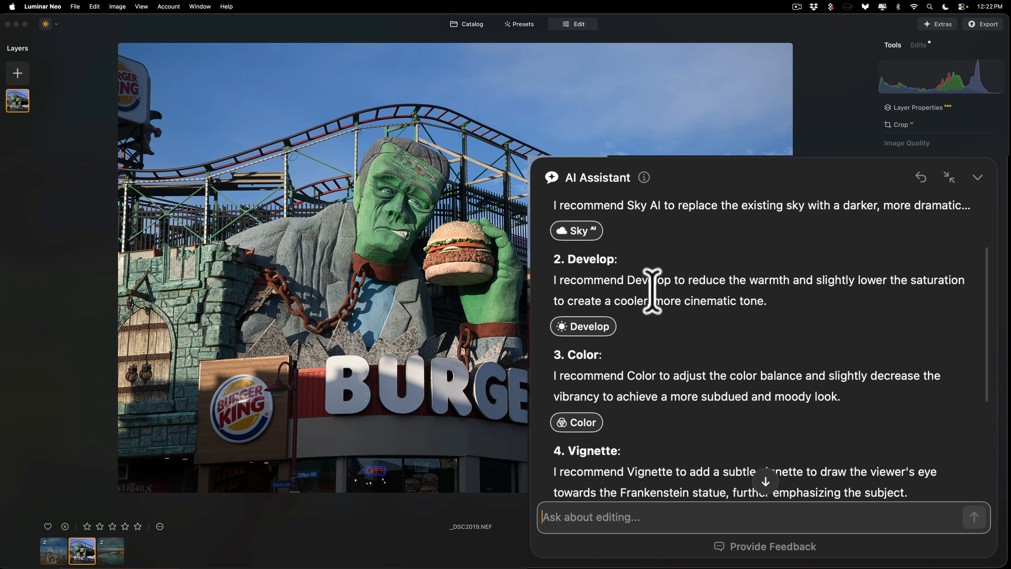
scroll(661, 303, down, 3)
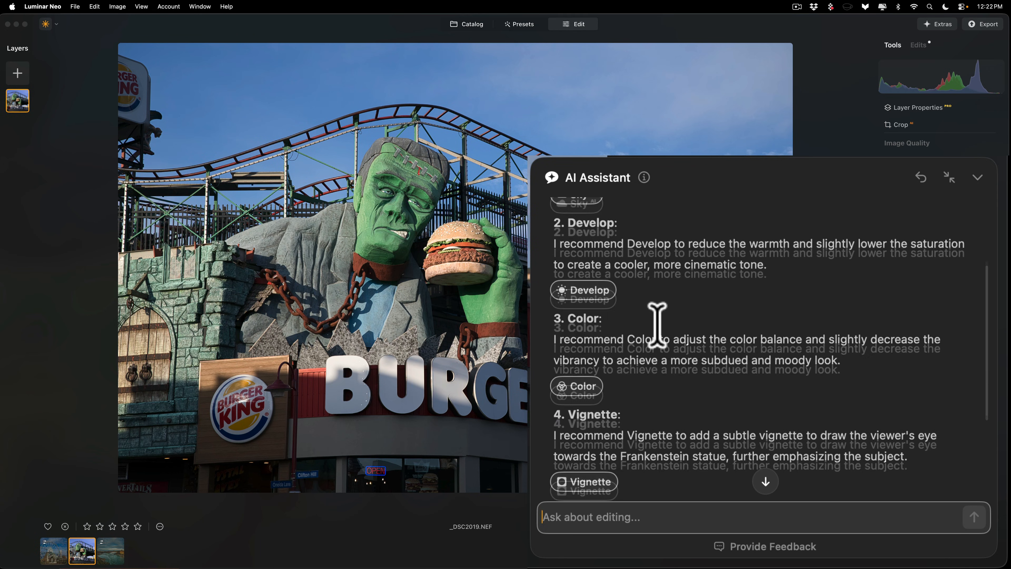
scroll(640, 372, down, 3)
scroll(639, 375, down, 2)
scroll(639, 374, up, 5)
scroll(640, 375, up, 3)
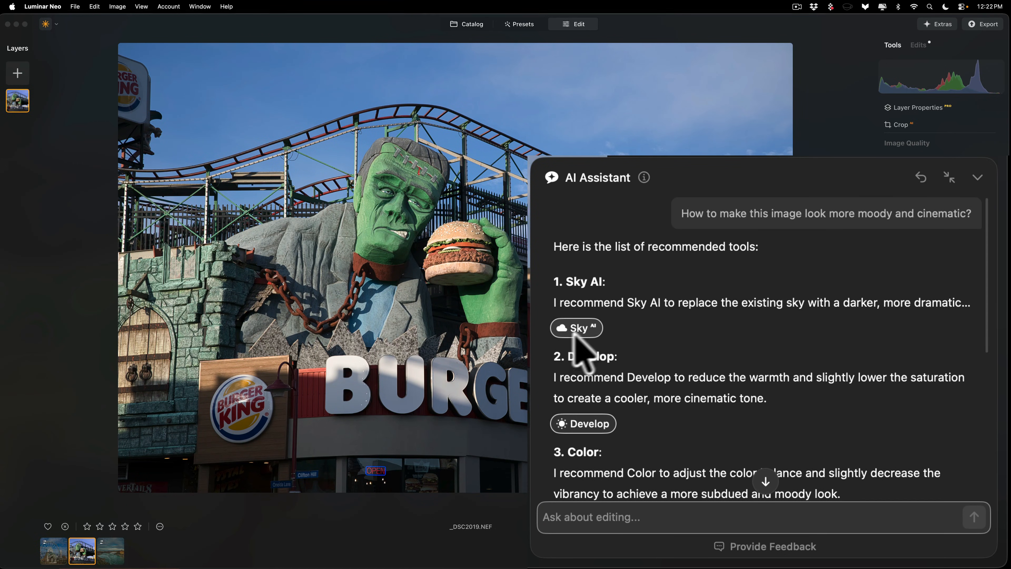
Step: Open the recommended Sky AI and Develop tools from the assistant's answer in turn, folding up Sky and reopening the assistant after each
click(573, 323)
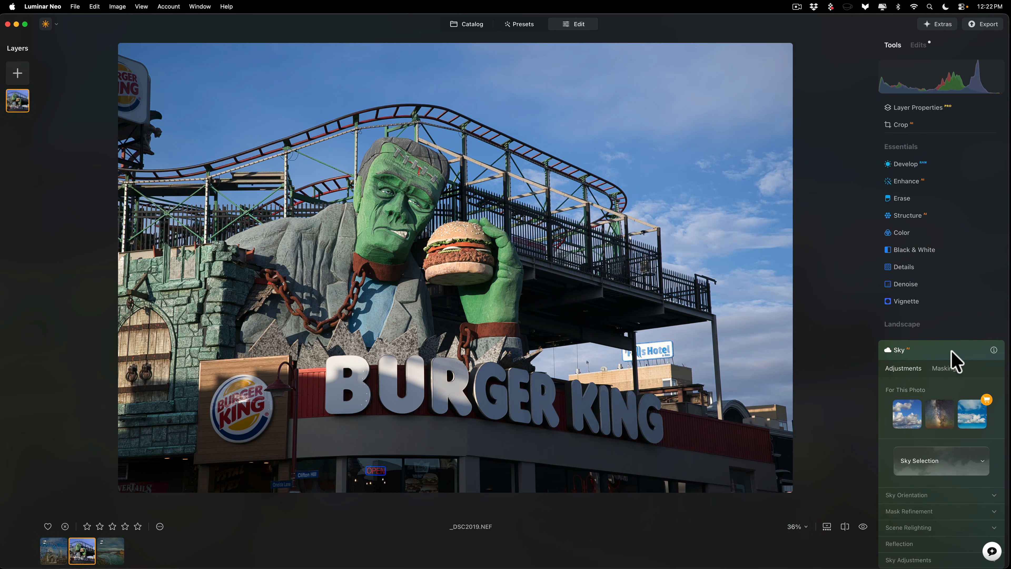
click(951, 351)
click(990, 552)
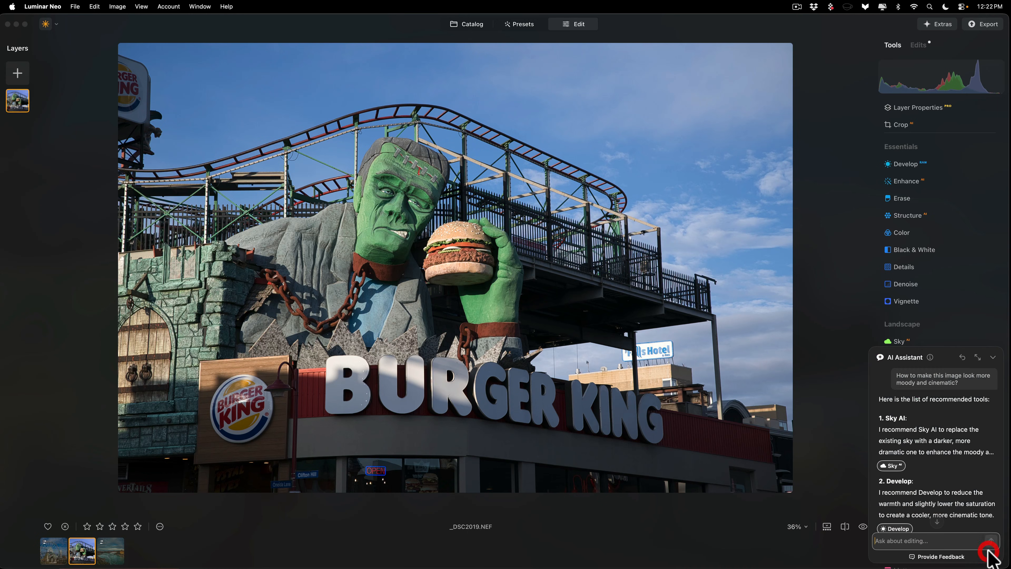
scroll(903, 514, down, 1)
click(901, 504)
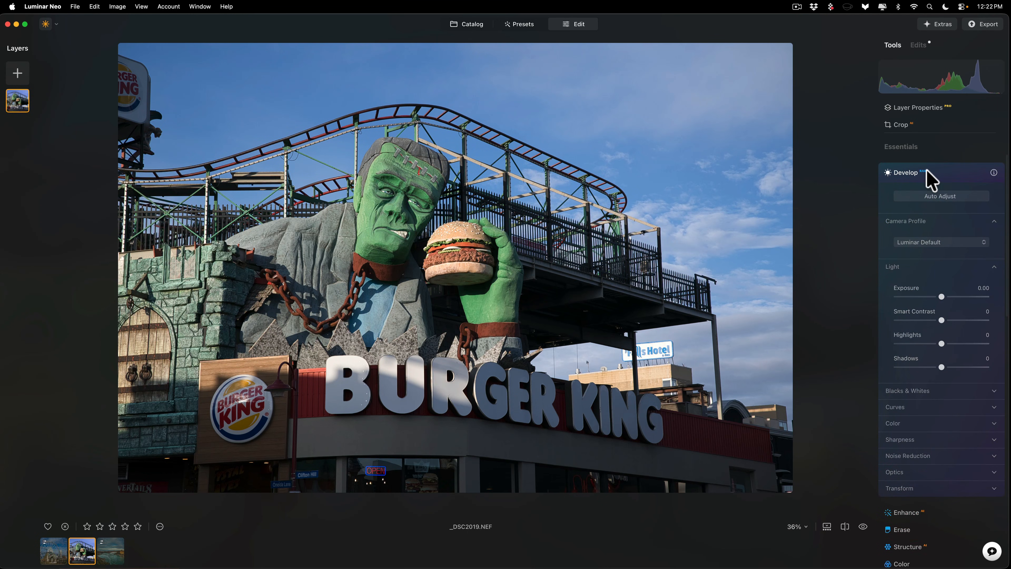
click(991, 553)
Step: Read the Color, Vignette and Mood recommendations in the enlarged assistant, and collapse both the assistant and the Develop tool
scroll(966, 459, down, 1)
scroll(968, 457, down, 3)
click(978, 358)
scroll(892, 422, down, 2)
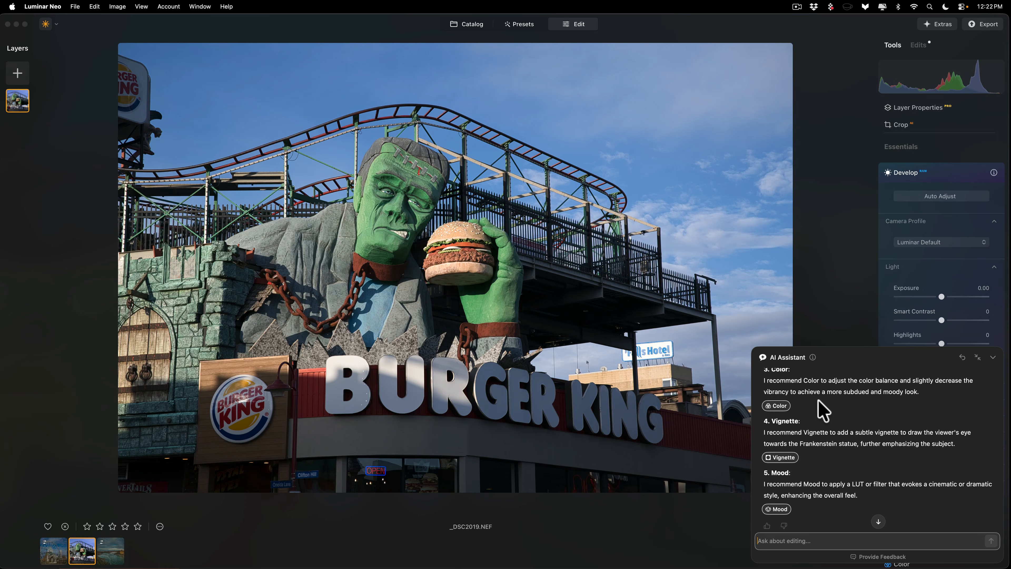
scroll(801, 412, down, 2)
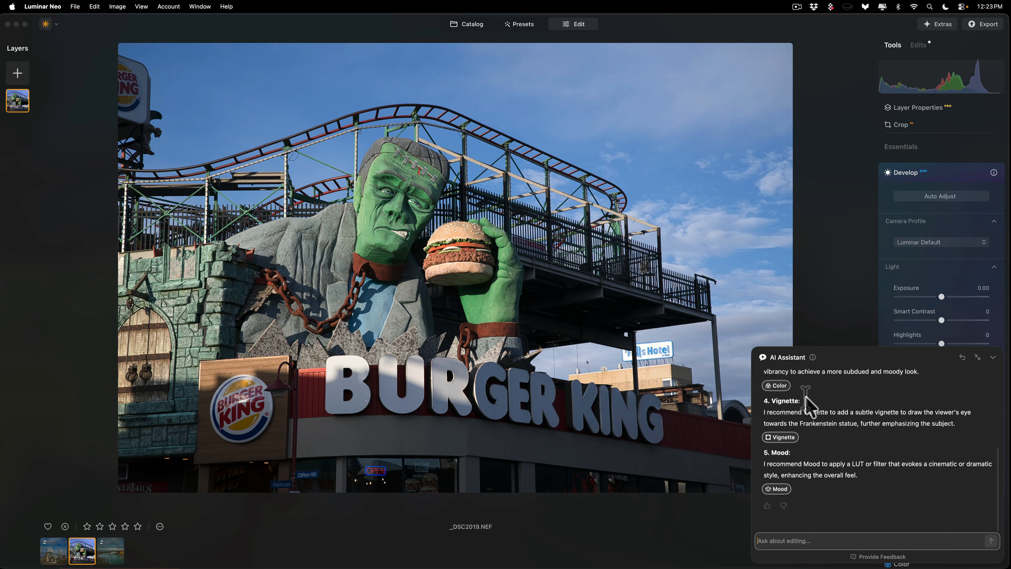
scroll(805, 397, up, 5)
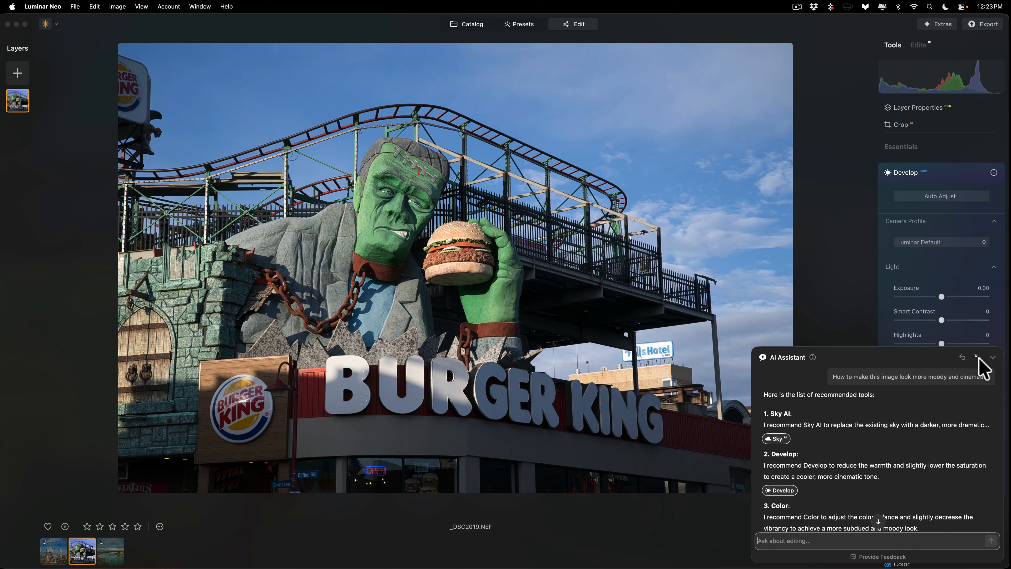
click(993, 358)
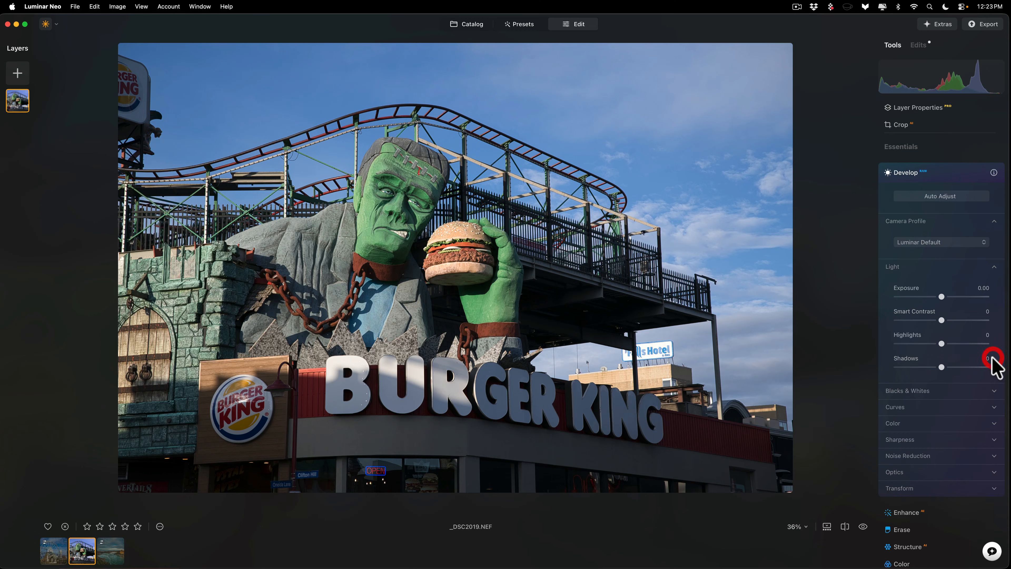
click(951, 172)
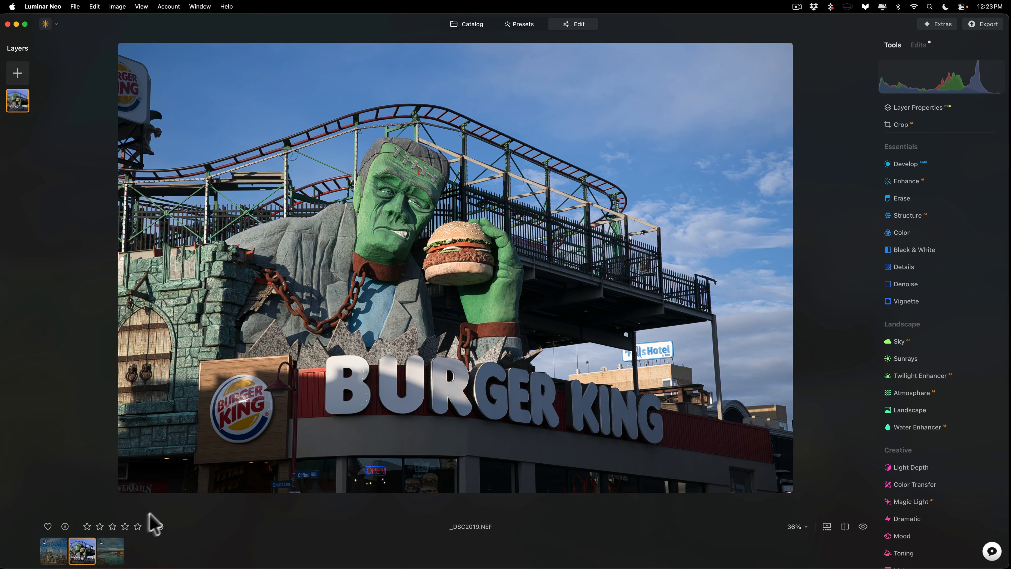
Step: Switch to the river and waterfall photo and run the AI Assistant's "Enhance this photo" prompt on it
click(113, 549)
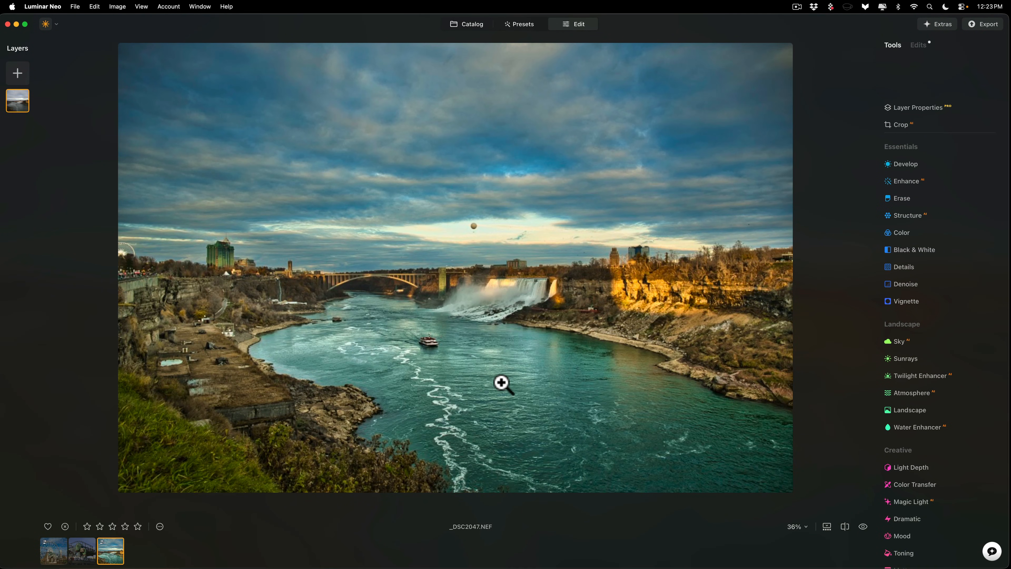
click(979, 538)
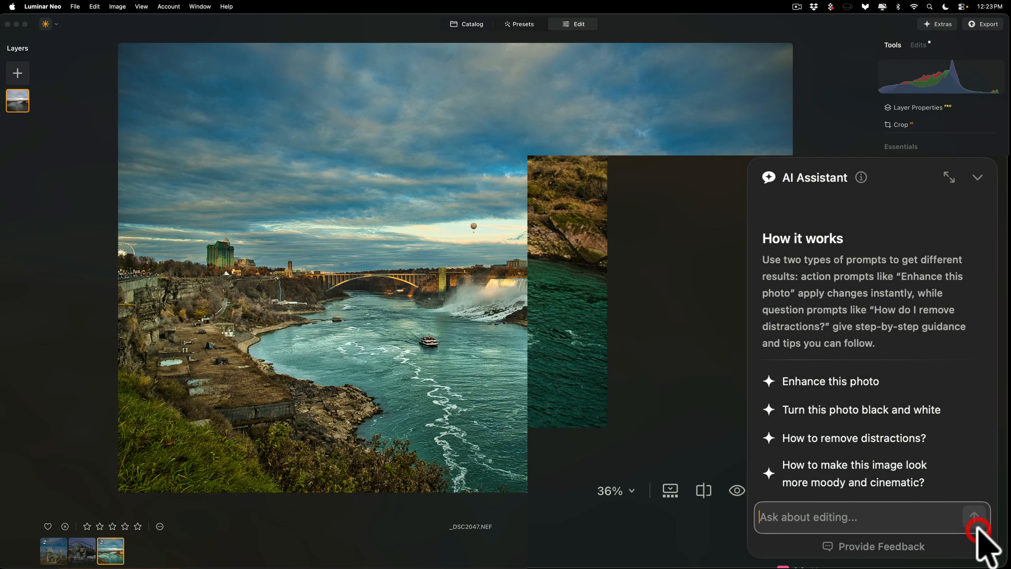
click(834, 380)
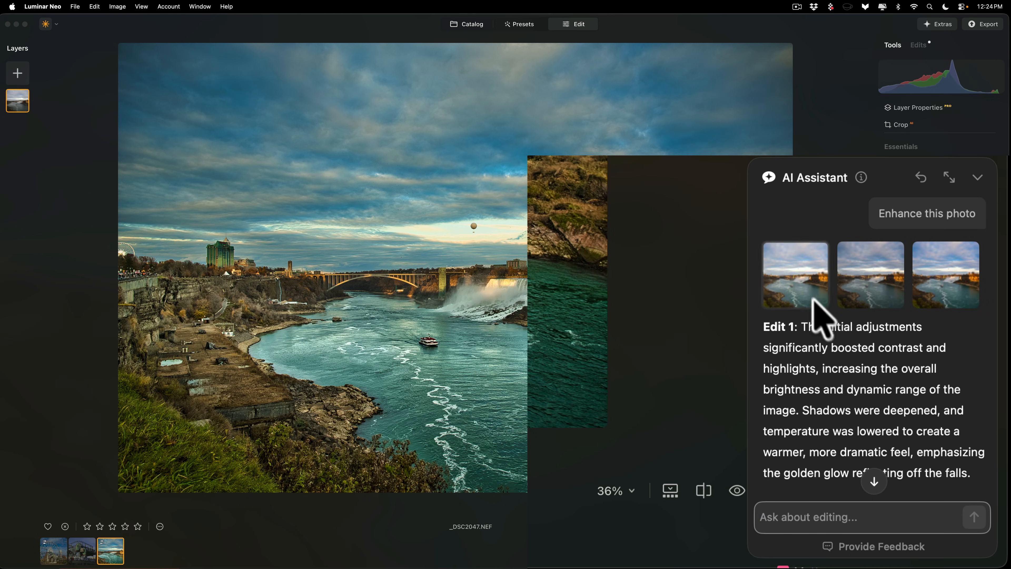
Step: Apply the three suggested enhanced versions to the waterfall photo in turn to compare them
click(803, 282)
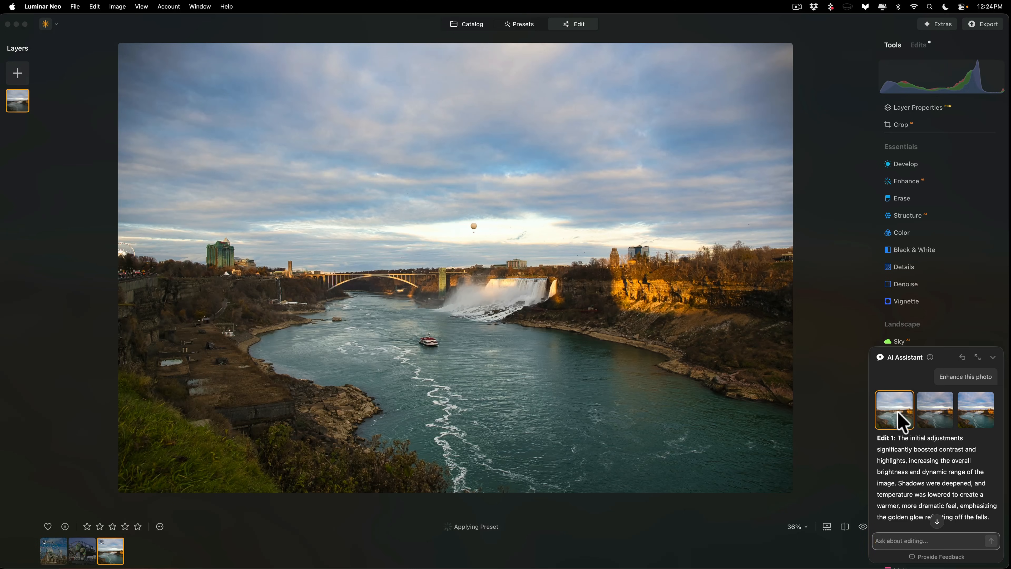
click(936, 417)
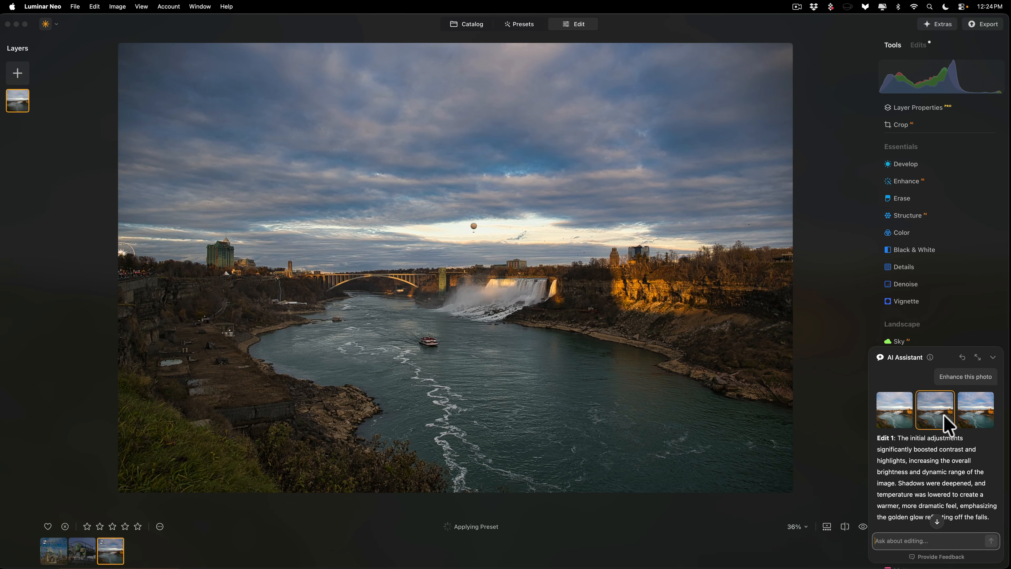
click(972, 412)
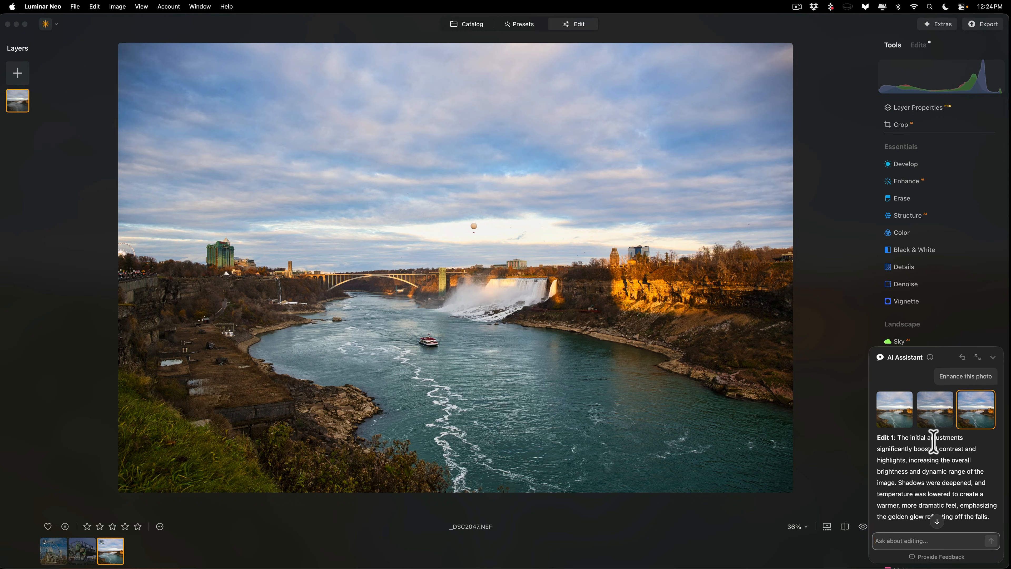
Step: Undo all three applied AI versions on the waterfall photo and collapse the AI Assistant
key(super)
key(super+z)
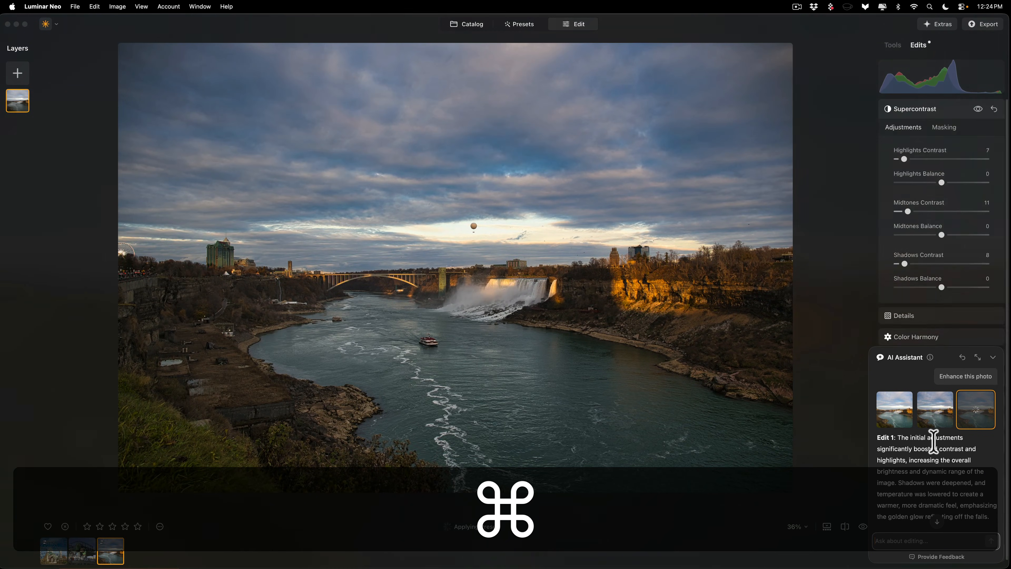
key(super+z)
key(super)
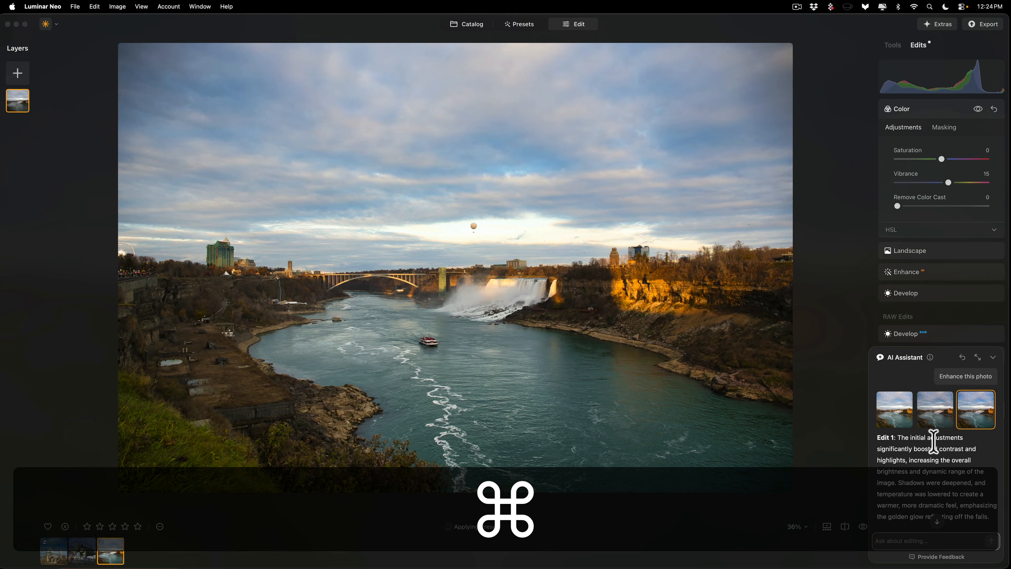
key(super+z)
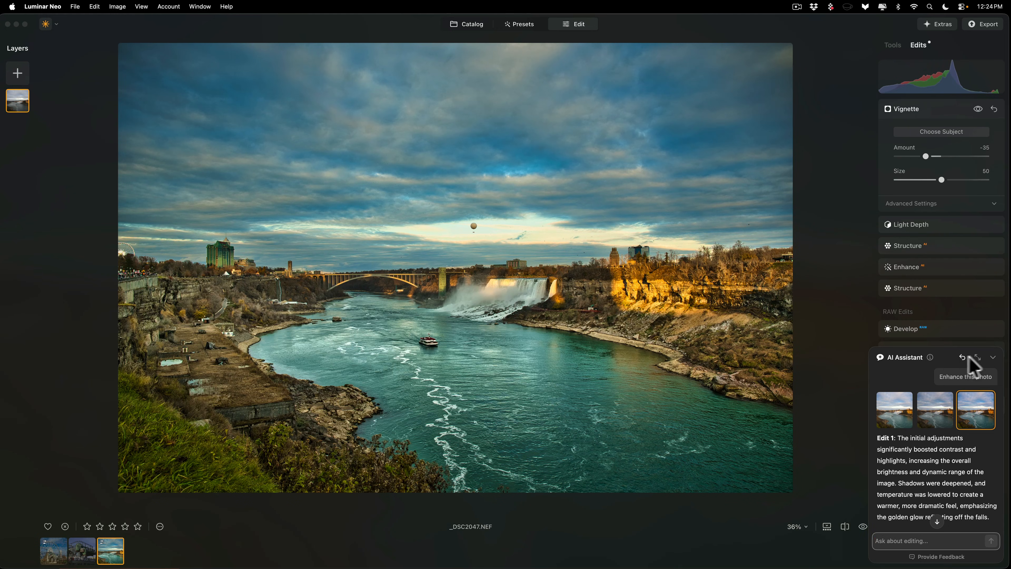
click(992, 358)
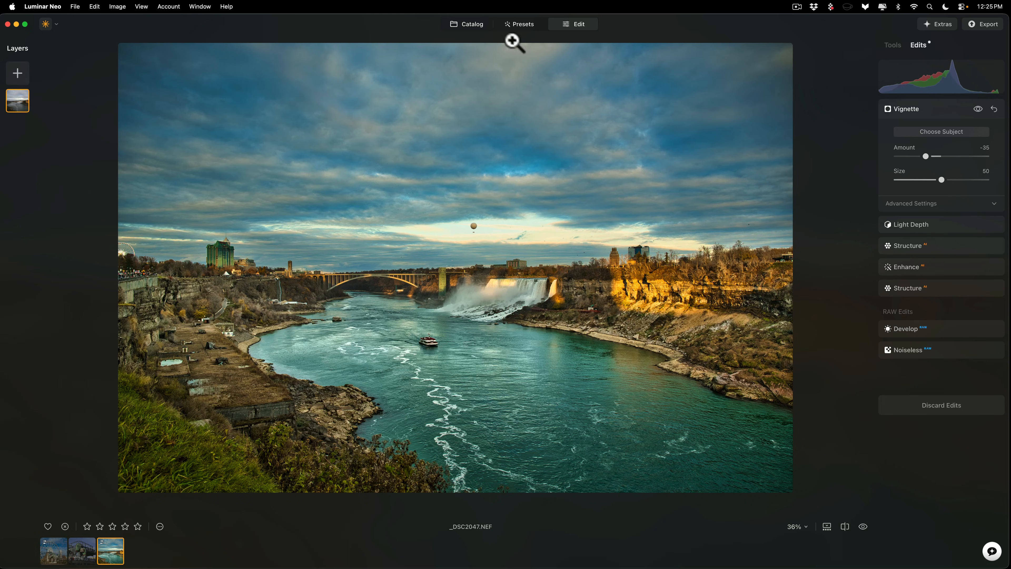
Step: Open the AI Assistant in the Presets workspace, read its descriptions of the suggested edits, and collapse it
click(520, 24)
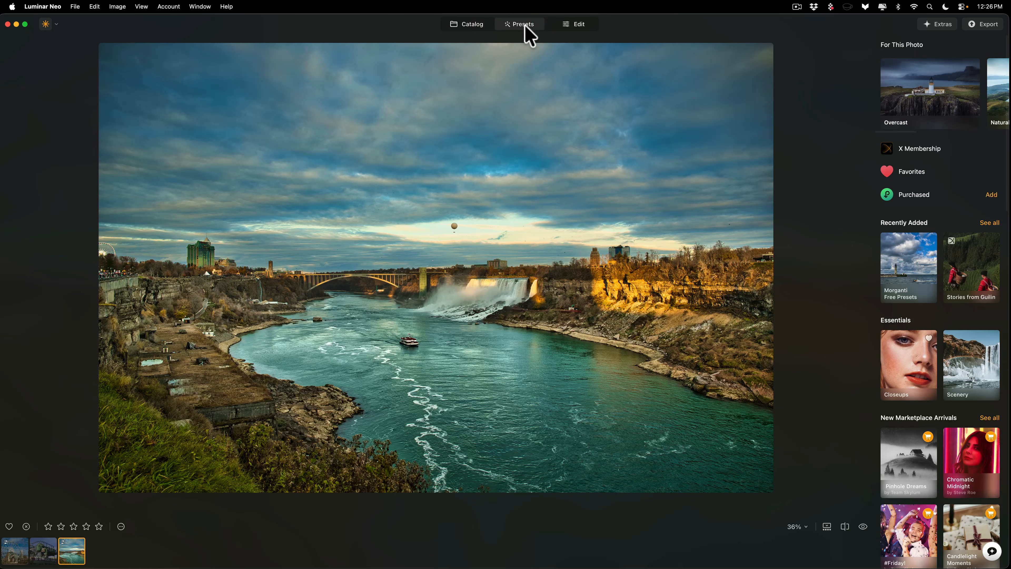
click(992, 551)
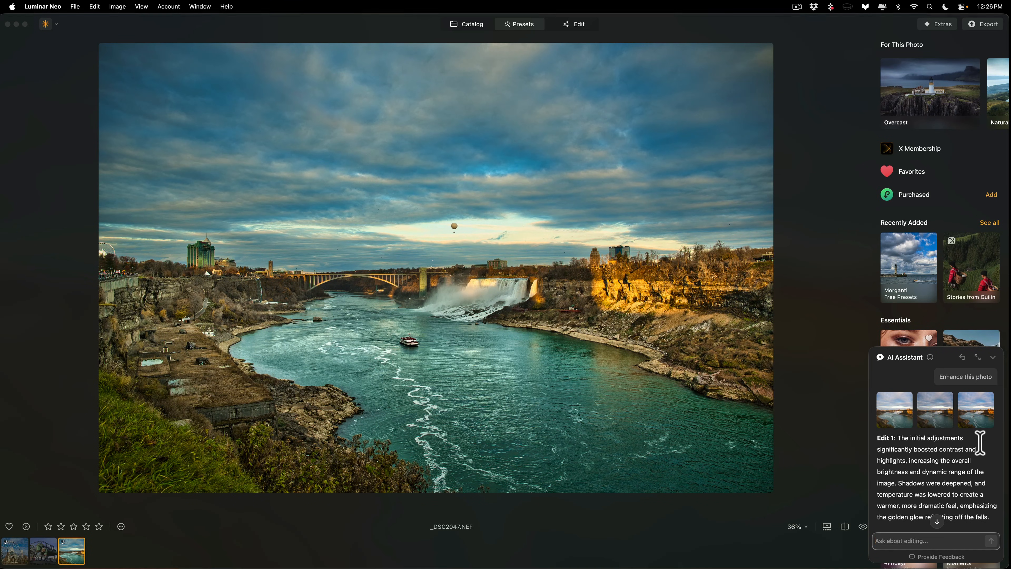
scroll(978, 445, down, 5)
scroll(980, 442, down, 4)
scroll(979, 442, down, 2)
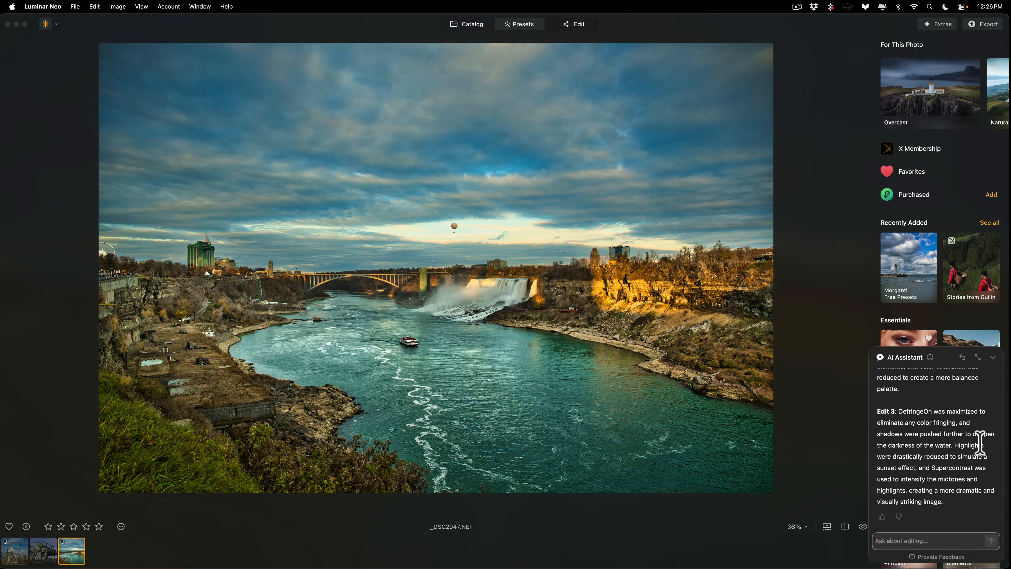
scroll(980, 442, up, 6)
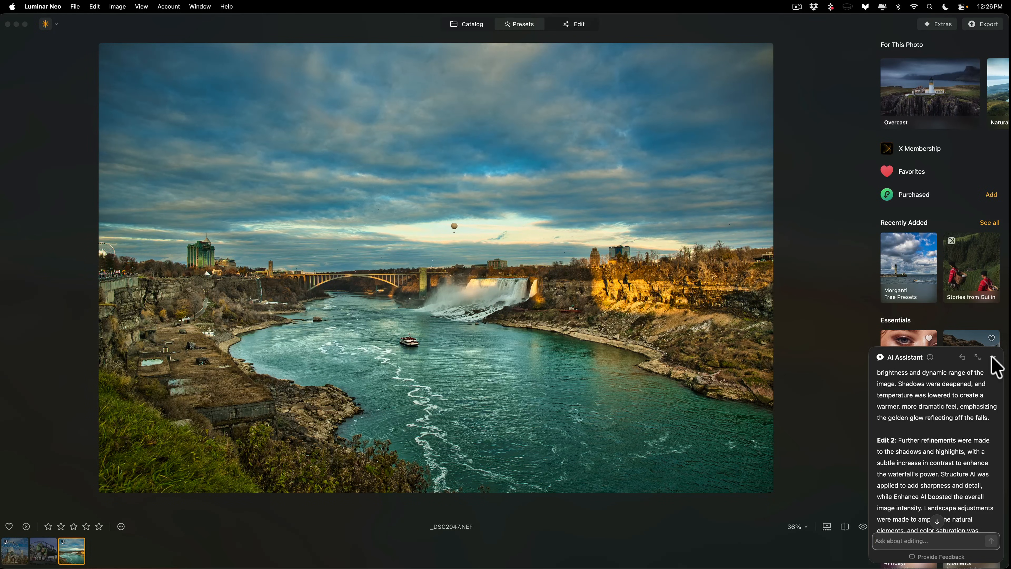
click(817, 340)
click(993, 358)
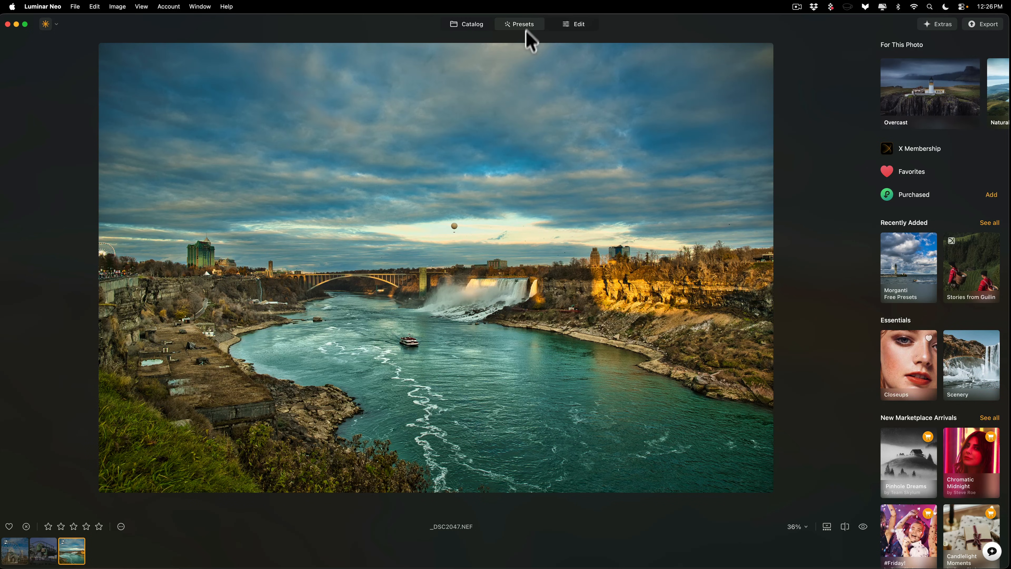
Step: Return to the Edit workspace, check that the AI Assistant opens there too, and collapse it
click(578, 26)
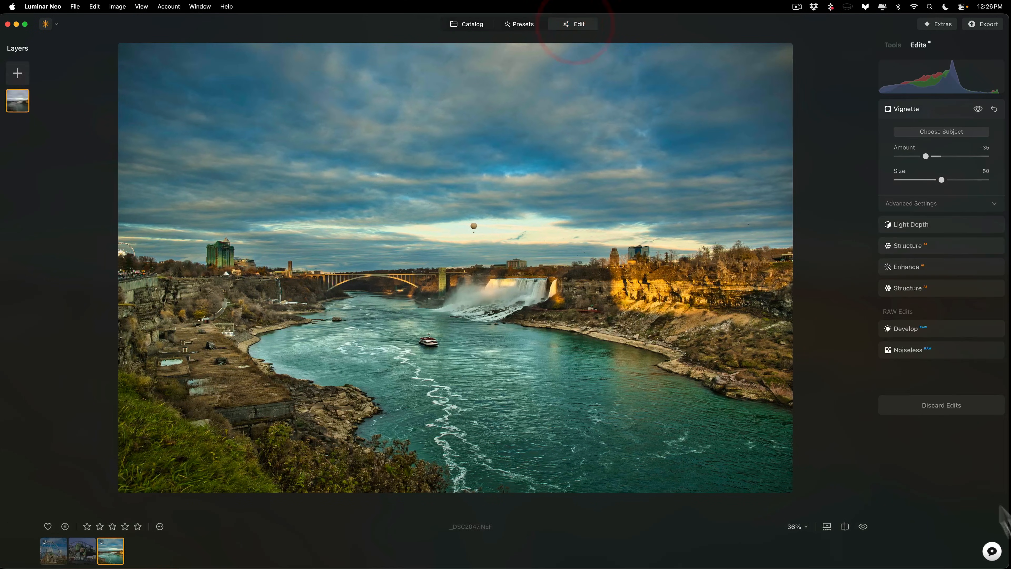
click(992, 551)
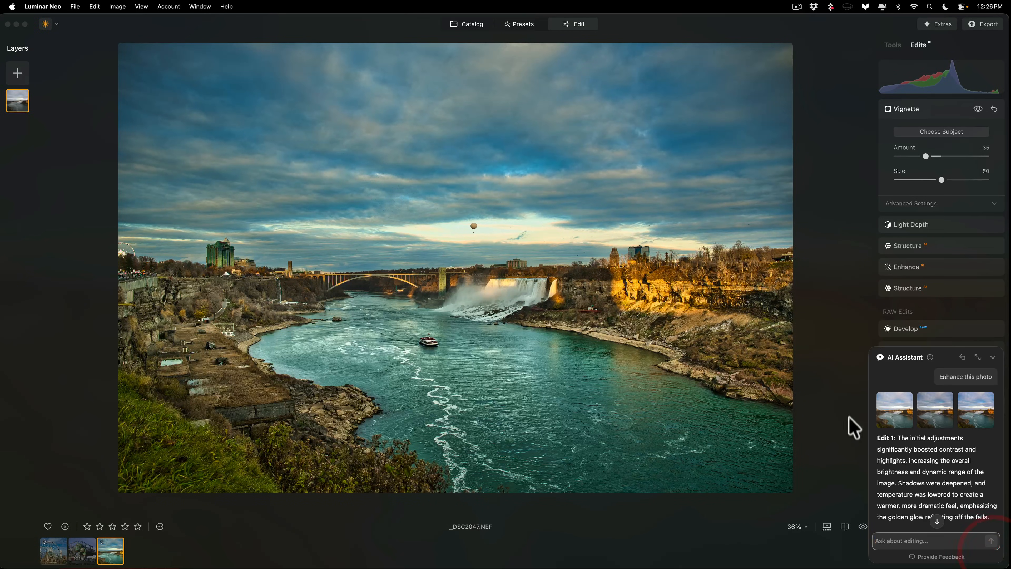
click(838, 386)
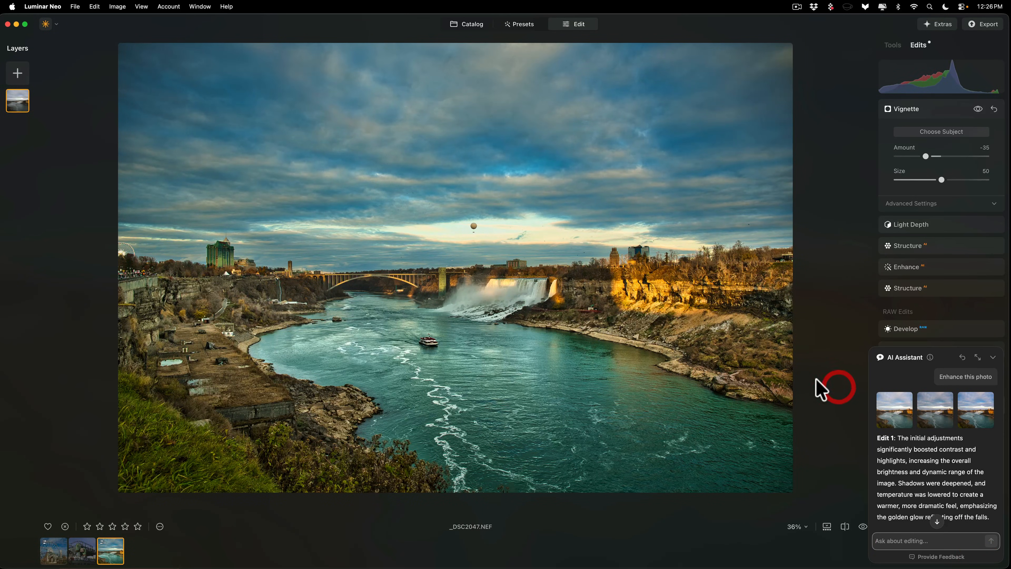
click(993, 357)
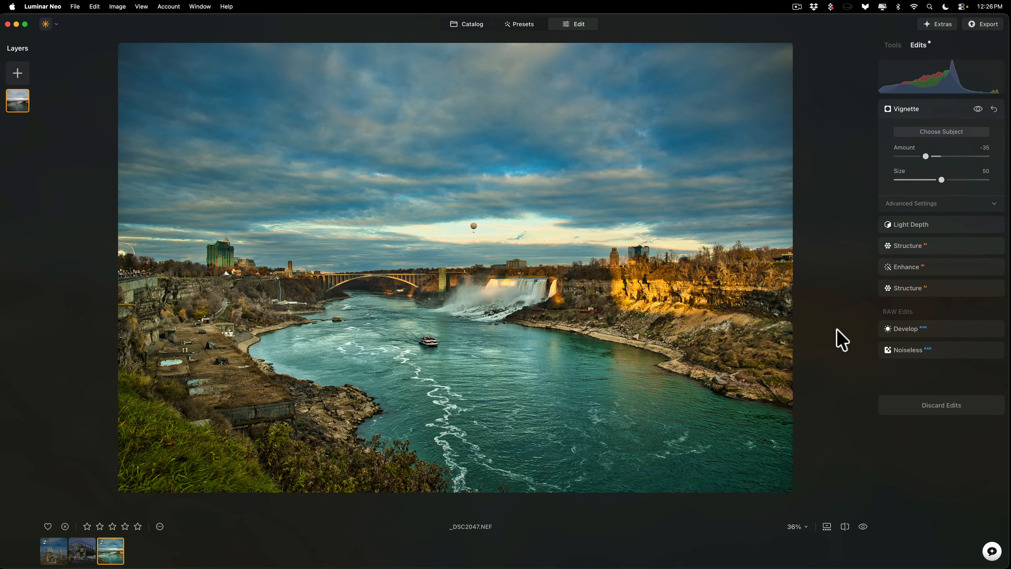